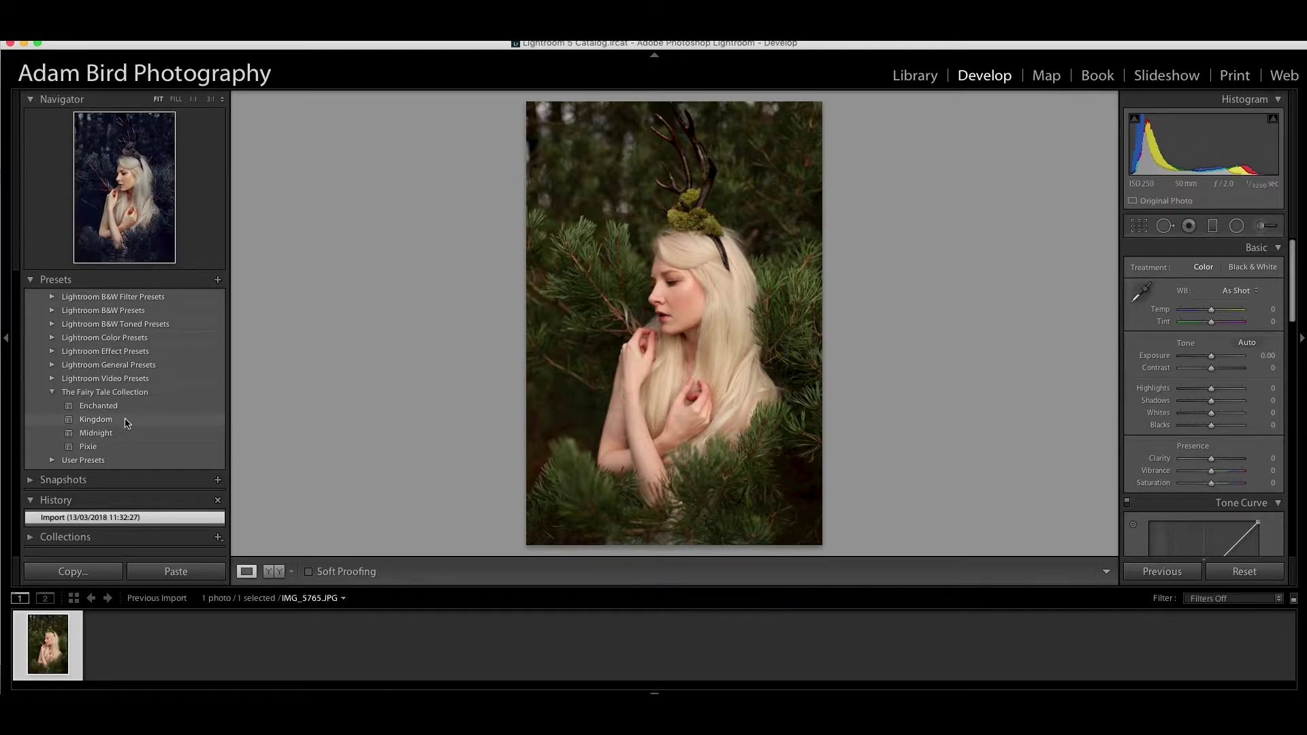
Step: Apply the Enchanted preset from The Fairy Tale Collection and compare the photo before and after, returning to the single-photo view
{"action": "left_click", "coordinate": [156, 411]}
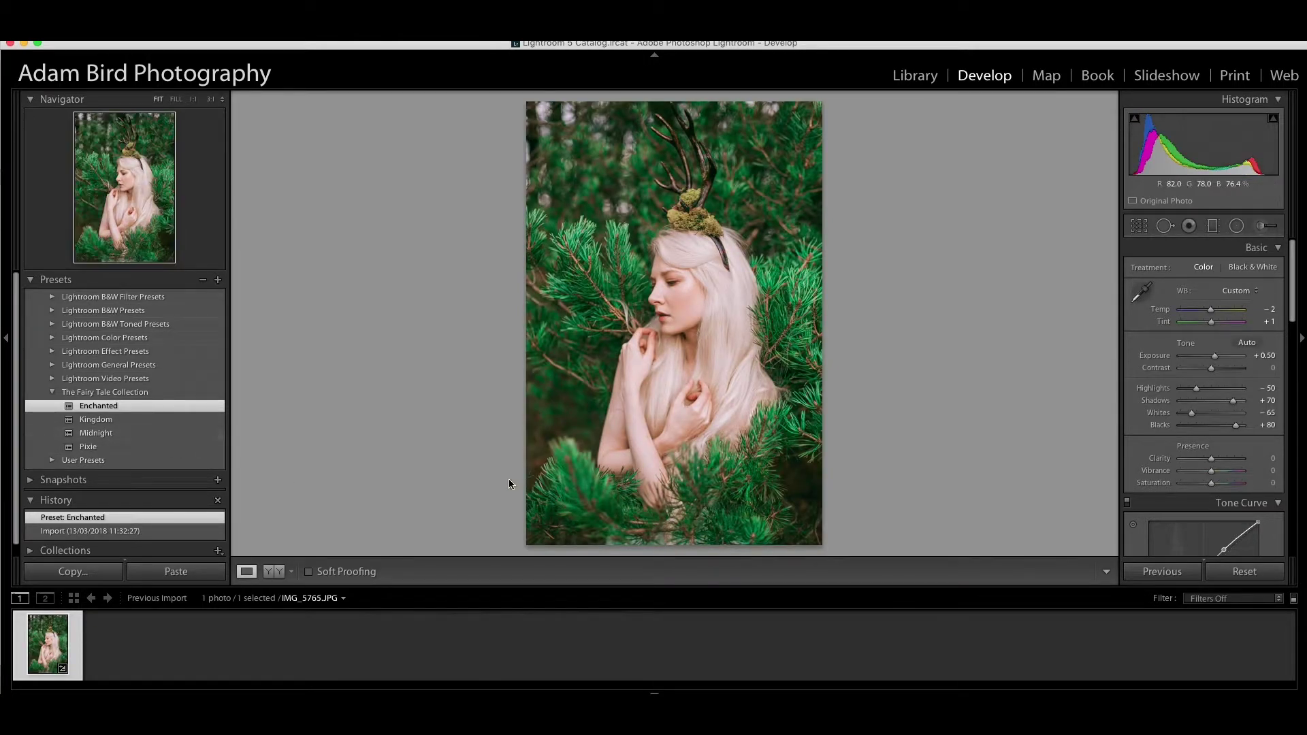
{"action": "left_click", "coordinate": [270, 572]}
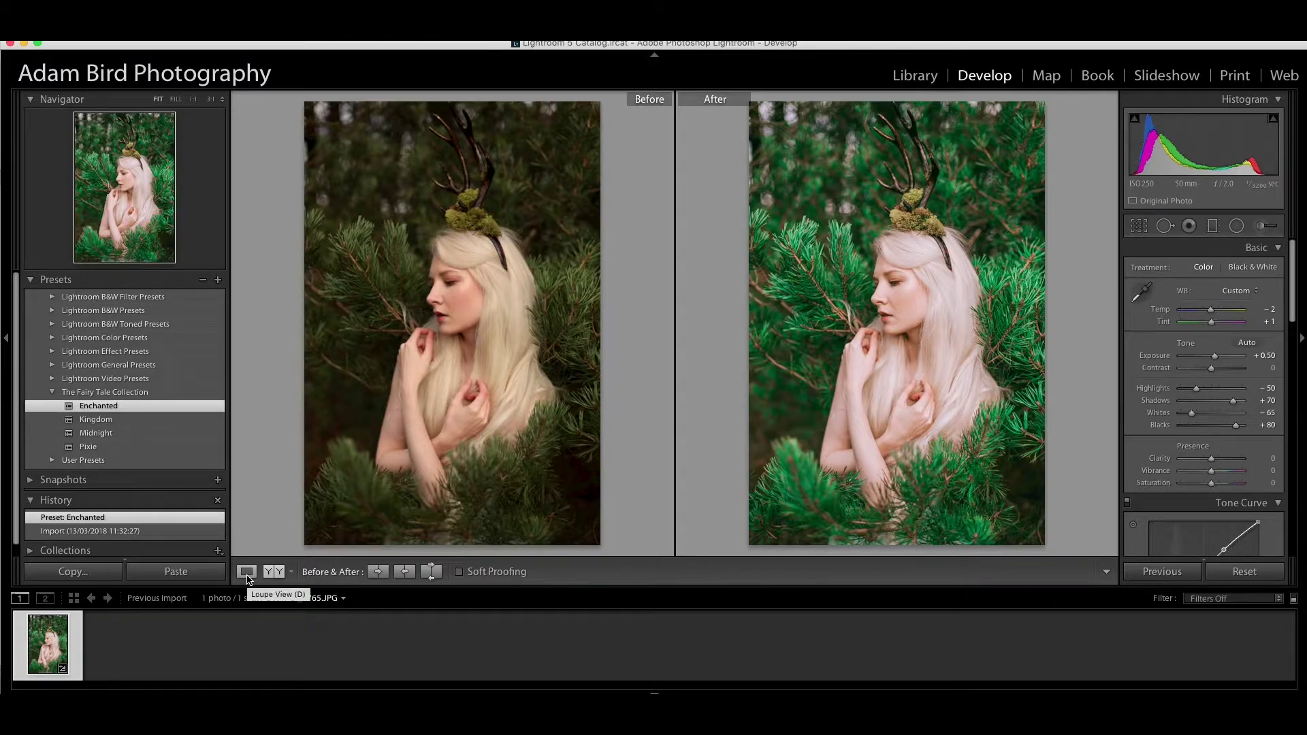
{"action": "left_click", "coordinate": [246, 572]}
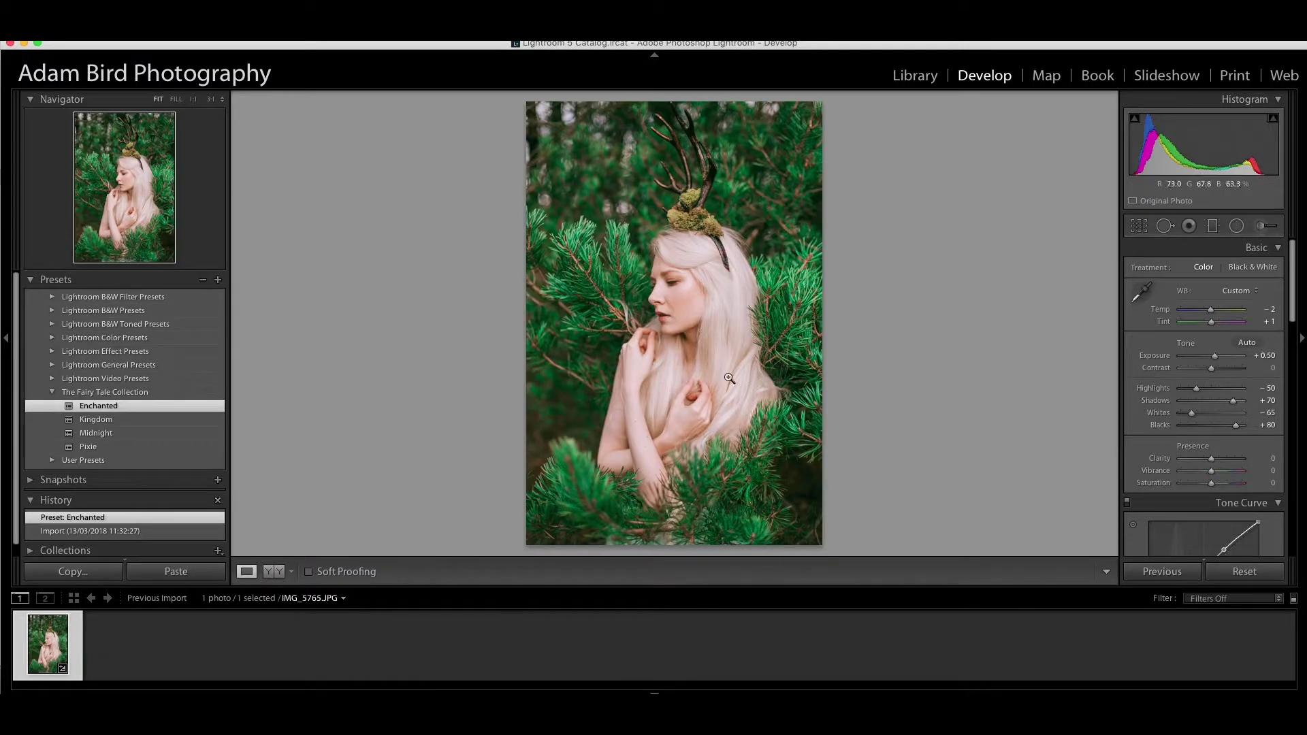
Step: Set the basic tone to exposure +0.05, highlights -36, shadows +13, whites -57 and blacks +100
{"action": "left_click_drag", "start_coordinate": [1217, 362], "coordinate": [1250, 427]}
{"action": "left_click_drag", "start_coordinate": [1197, 388], "coordinate": [1194, 416]}
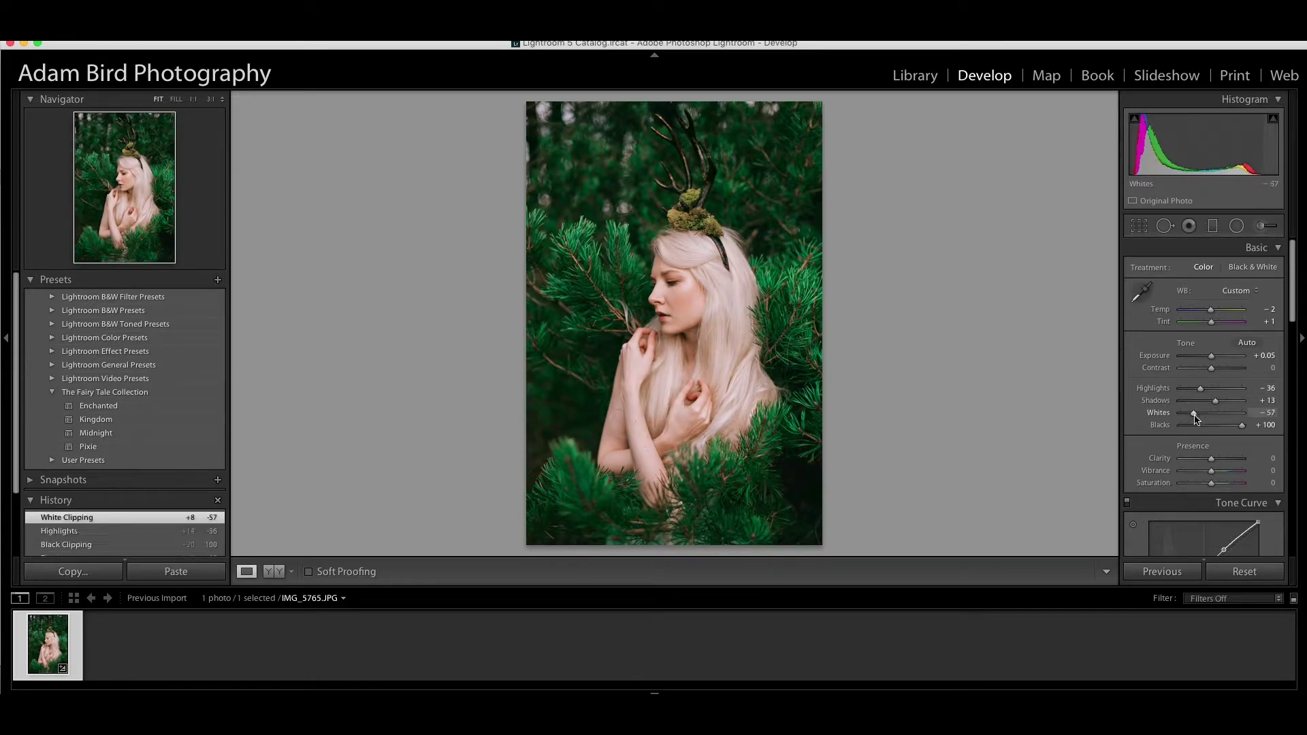
Step: Raise the orange luminance slightly and set the reds to hue +10, saturation -36 and luminance -1
{"action": "scroll", "coordinate": [1195, 416], "scroll_direction": "down", "scroll_amount": 5}
{"action": "scroll", "coordinate": [1195, 415], "scroll_direction": "down", "scroll_amount": 5}
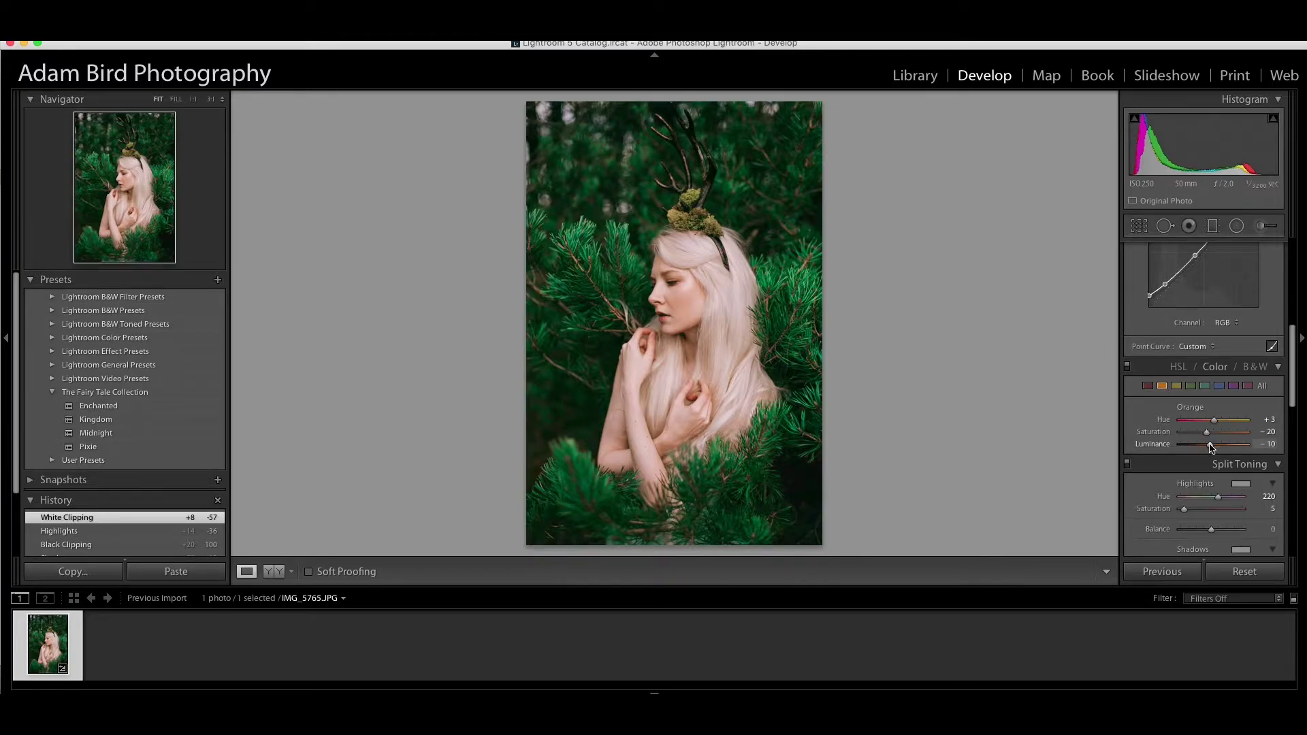
{"action": "mouse_move", "coordinate": [1217, 446]}
{"action": "left_mouse_down"}
{"action": "mouse_move", "coordinate": [1204, 447]}
{"action": "mouse_move", "coordinate": [1215, 448]}
{"action": "left_mouse_up"}
{"action": "left_click", "coordinate": [1148, 386]}
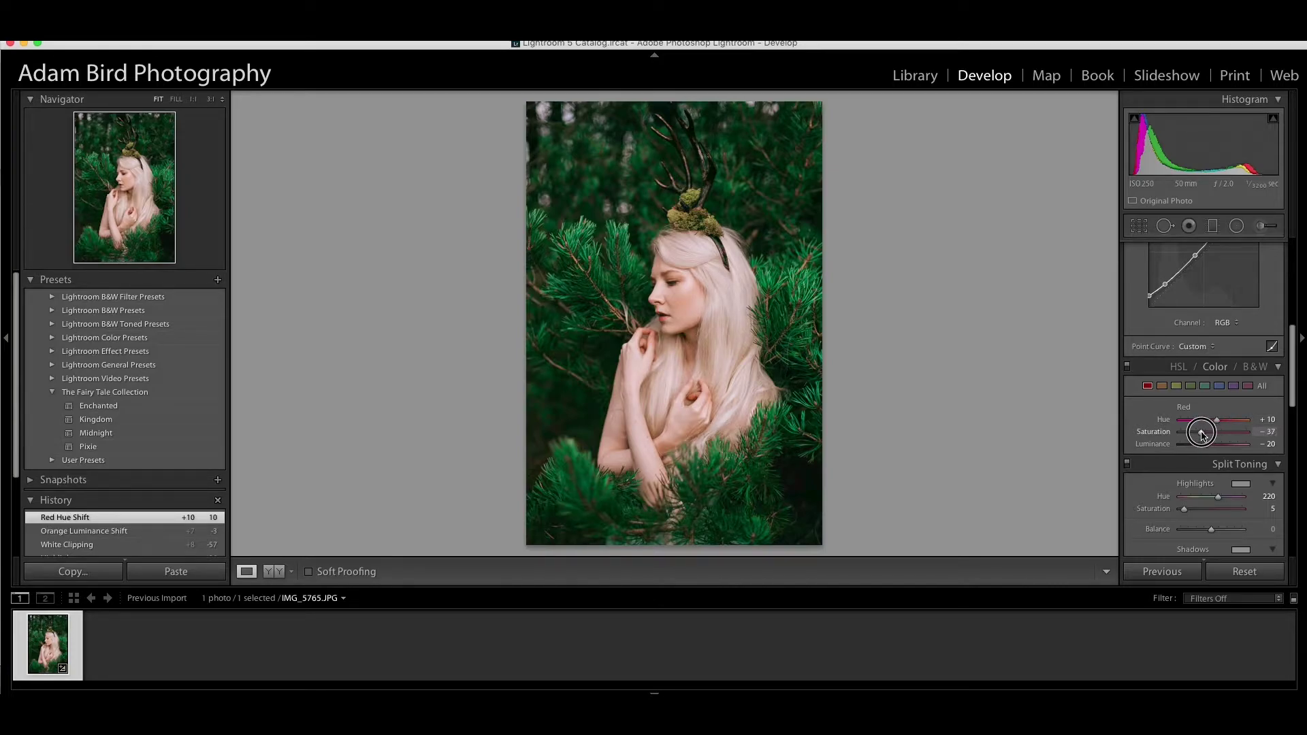
{"action": "left_click_drag", "start_coordinate": [1205, 446], "coordinate": [1213, 446]}
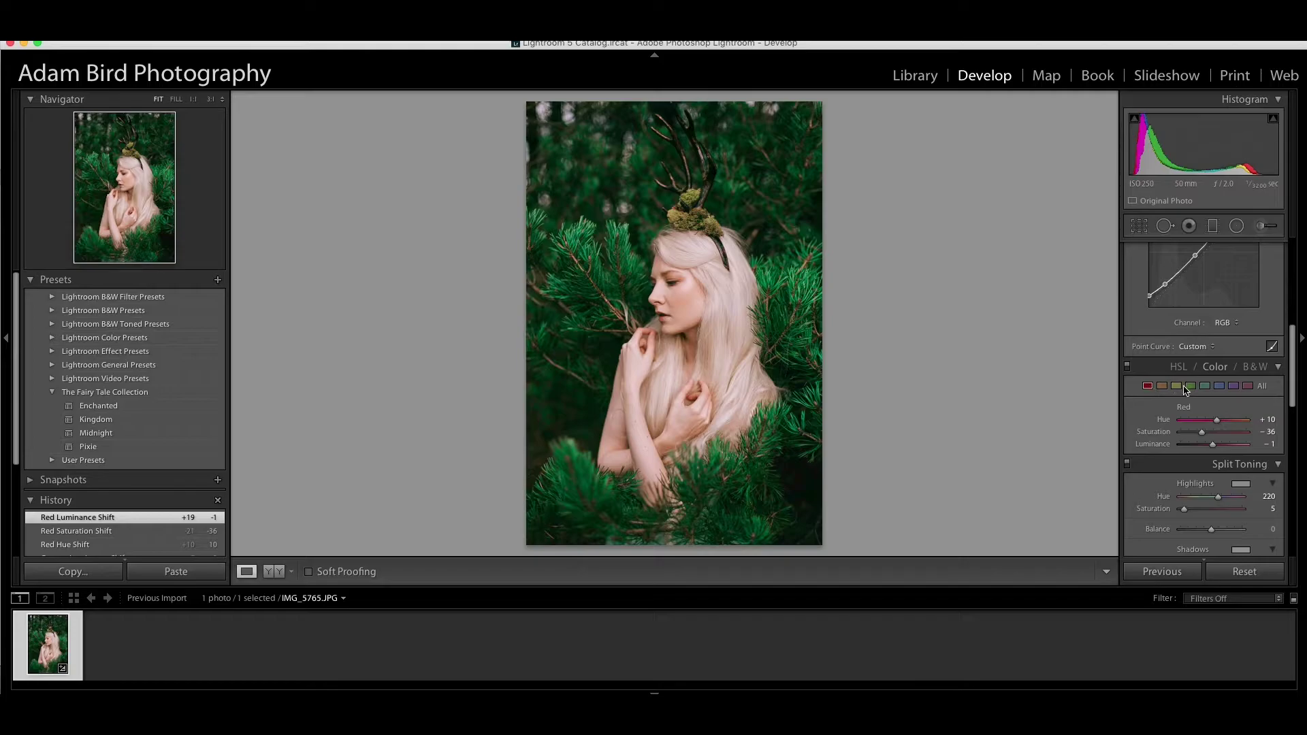
Step: Adjust the yellow hue and saturation, and set the greens to hue -43, saturation -49 and luminance +27
{"action": "left_click", "coordinate": [1178, 387]}
{"action": "mouse_move", "coordinate": [1206, 432]}
{"action": "left_mouse_down"}
{"action": "mouse_move", "coordinate": [1302, 431]}
{"action": "mouse_move", "coordinate": [1094, 430]}
{"action": "mouse_move", "coordinate": [1297, 432]}
{"action": "mouse_move", "coordinate": [1279, 436]}
{"action": "mouse_move", "coordinate": [1211, 436]}
{"action": "mouse_move", "coordinate": [1301, 417]}
{"action": "mouse_move", "coordinate": [987, 418]}
{"action": "mouse_move", "coordinate": [1302, 419]}
{"action": "mouse_move", "coordinate": [1162, 431]}
{"action": "mouse_move", "coordinate": [1233, 436]}
{"action": "mouse_move", "coordinate": [1198, 432]}
{"action": "left_mouse_up"}
{"action": "left_click", "coordinate": [1210, 420]}
{"action": "left_click", "coordinate": [1191, 386]}
{"action": "left_click", "coordinate": [1200, 421]}
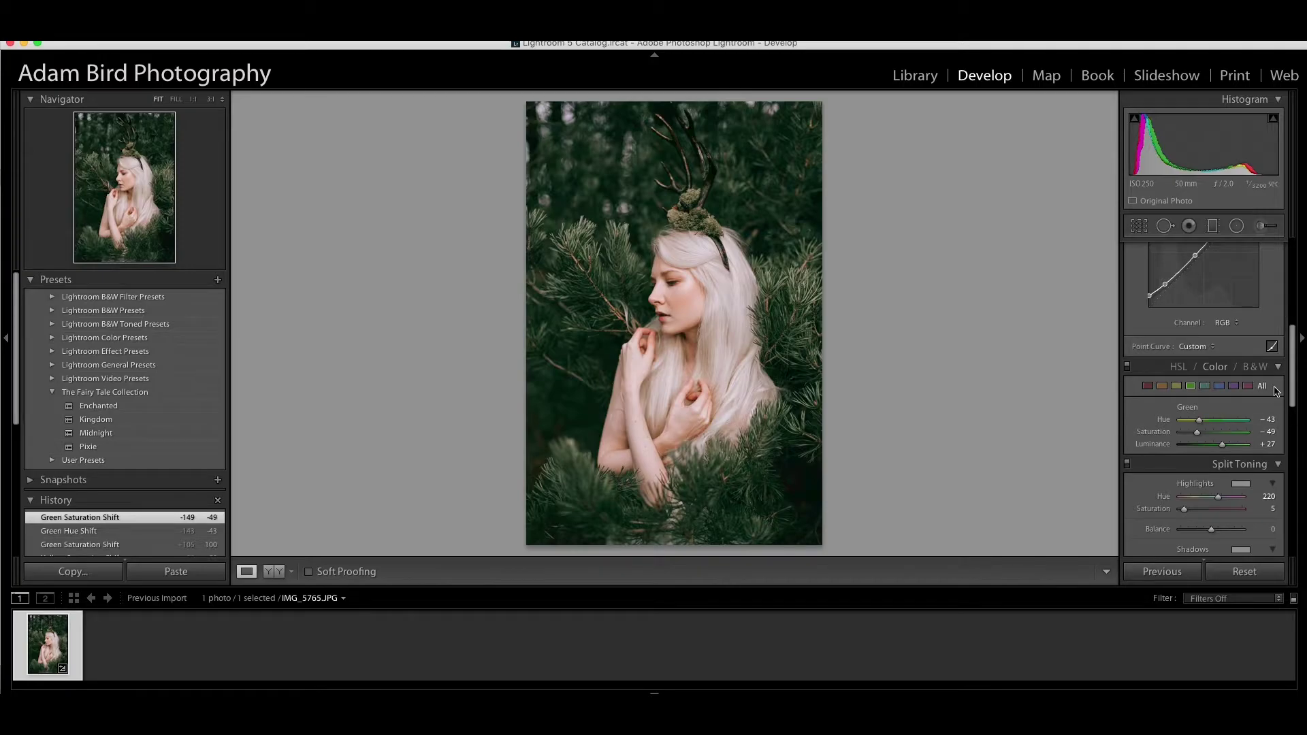
Step: Compare the edited photo side by side with the original and return to the single-photo view
{"action": "left_click_drag", "start_coordinate": [1293, 389], "coordinate": [1293, 279]}
{"action": "left_click", "coordinate": [275, 572]}
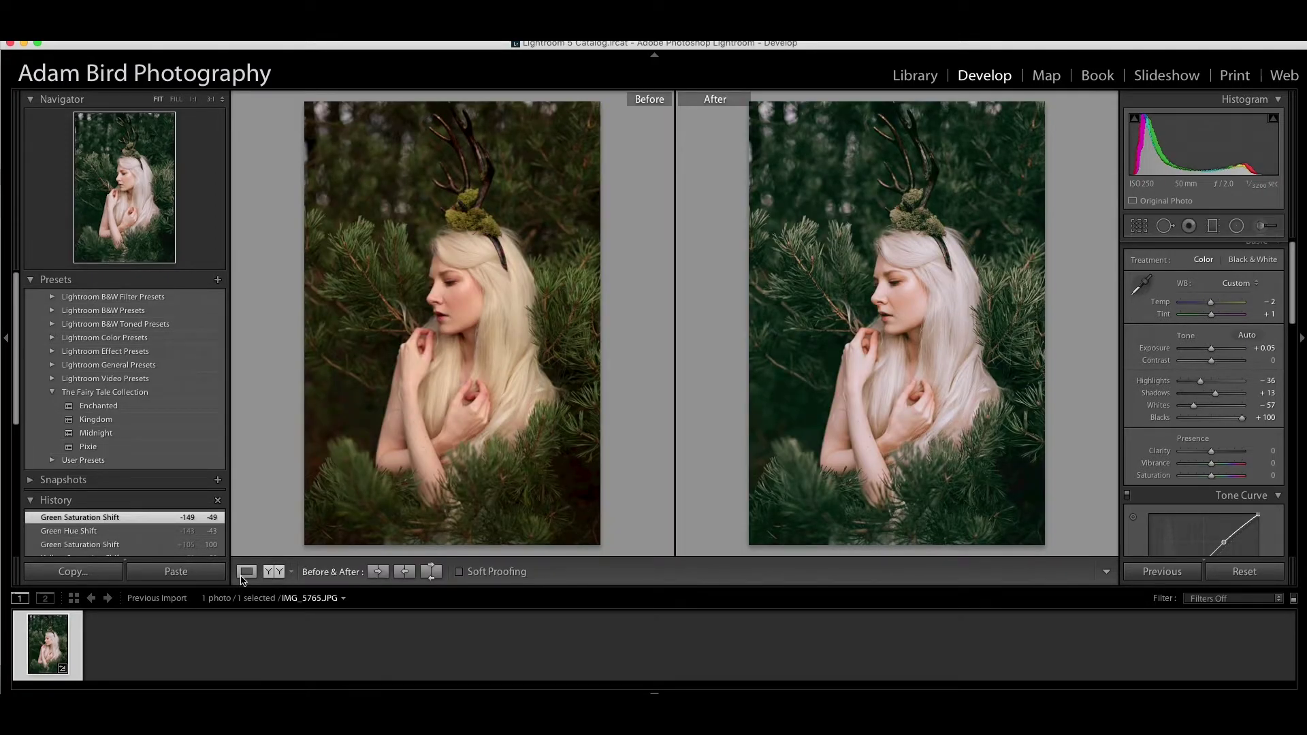
{"action": "left_click", "coordinate": [246, 572]}
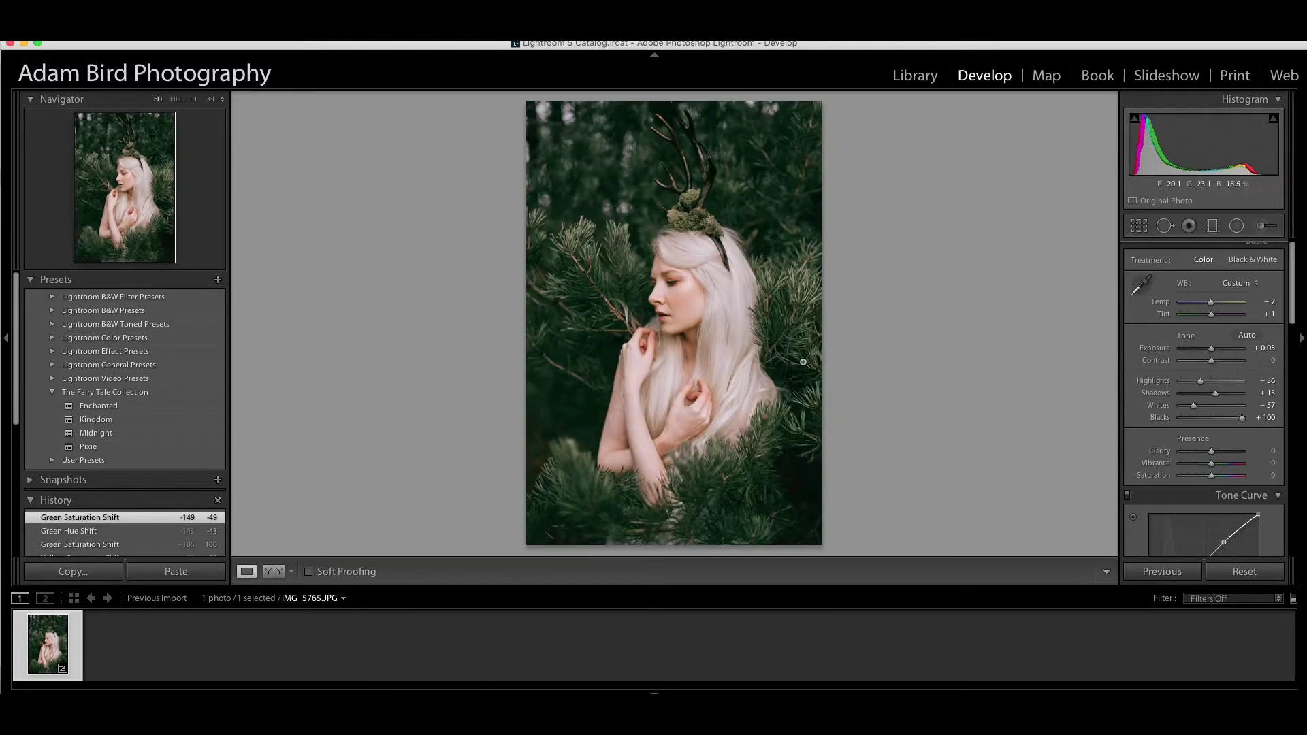
Step: Export the Enchanted version of the photo from the Library to the hard drive
{"action": "left_click", "coordinate": [912, 81]}
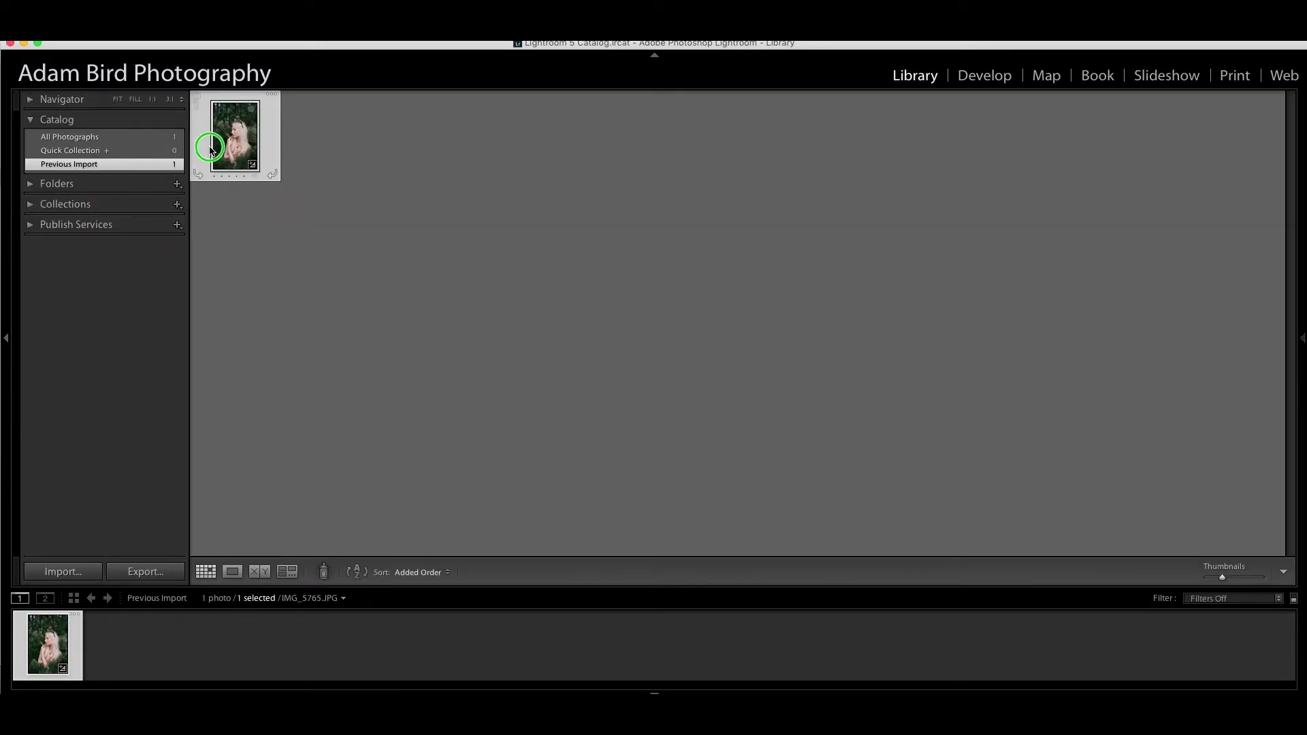
{"action": "right_click", "coordinate": [210, 145]}
{"action": "mouse_move", "coordinate": [265, 477]}
{"action": "left_click", "coordinate": [487, 480]}
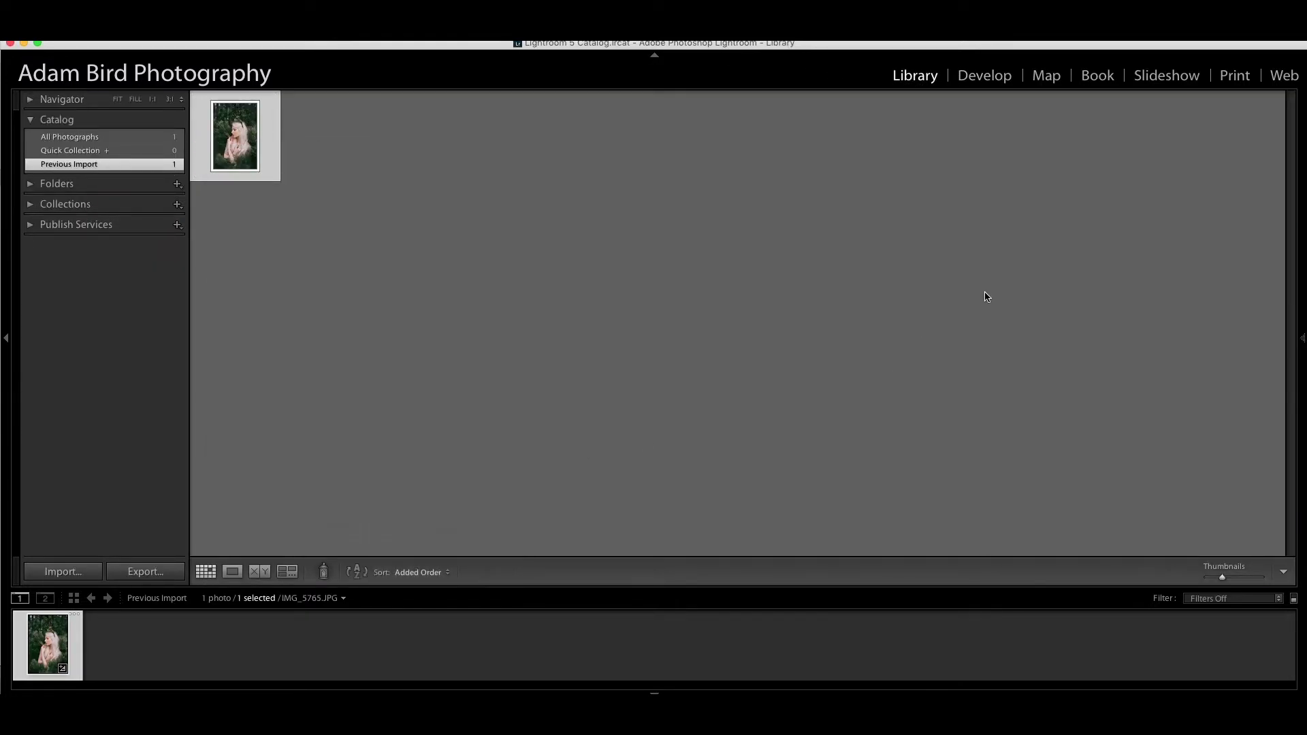
Step: Apply the Kingdom preset in the Develop module and set shadows to +22 and highlights to -39
{"action": "key", "text": "d"}
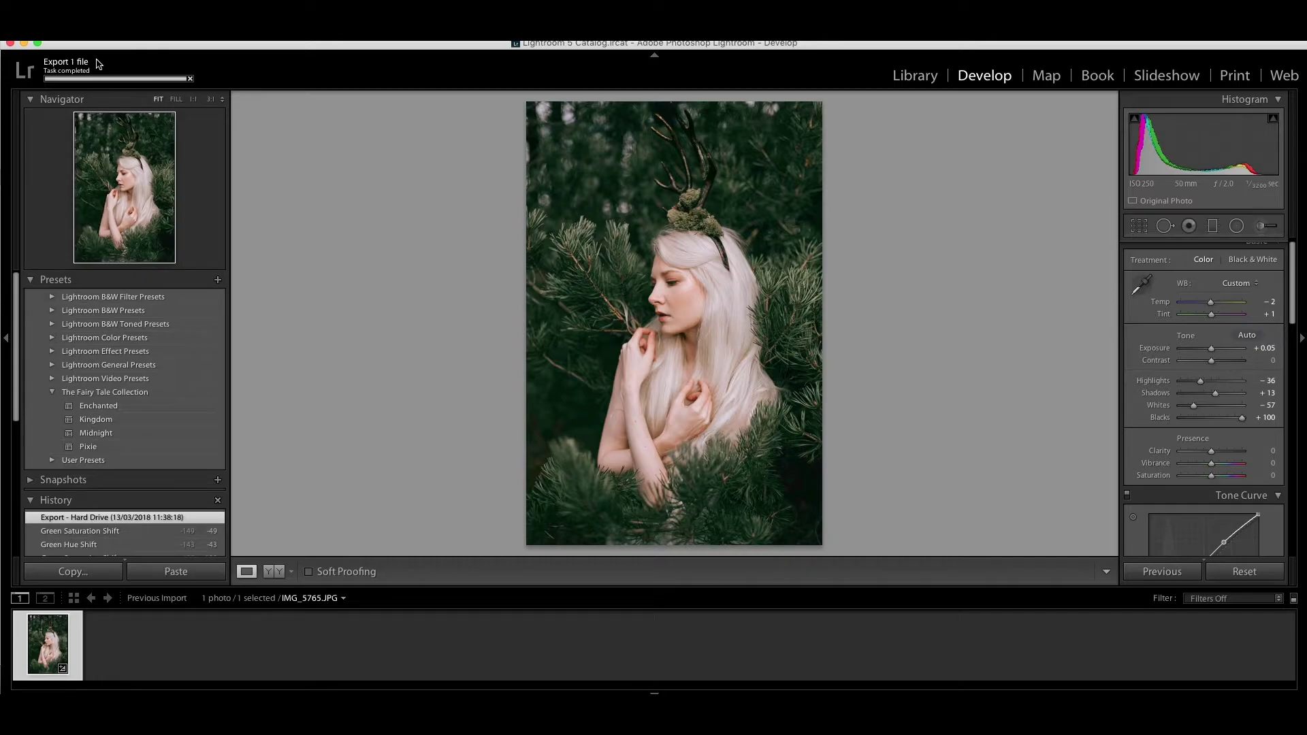
{"action": "left_click", "coordinate": [141, 420]}
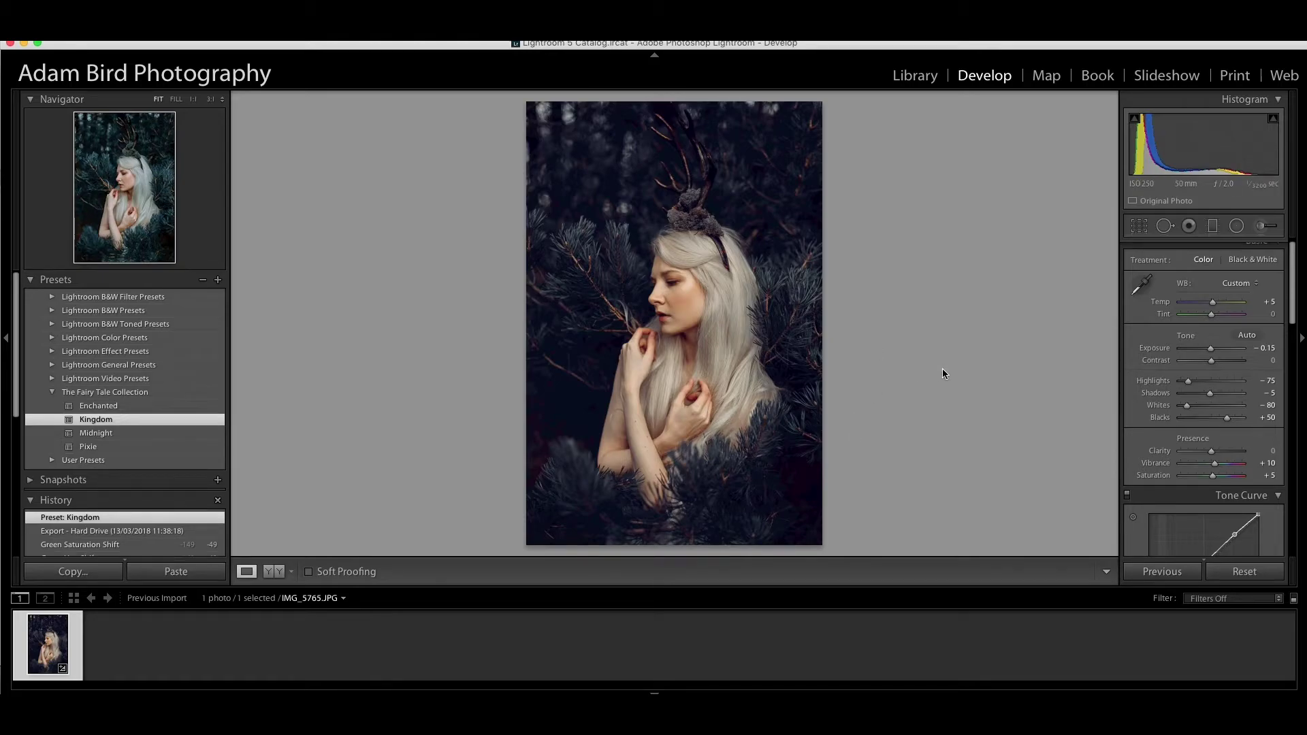
{"action": "left_click_drag", "start_coordinate": [1215, 395], "coordinate": [1200, 386]}
Step: Set the green hue to -100 and the blue luminance to +9 in the color adjustments
{"action": "scroll", "coordinate": [1200, 392], "scroll_direction": "down", "scroll_amount": 1}
{"action": "scroll", "coordinate": [1200, 391], "scroll_direction": "down", "scroll_amount": 5}
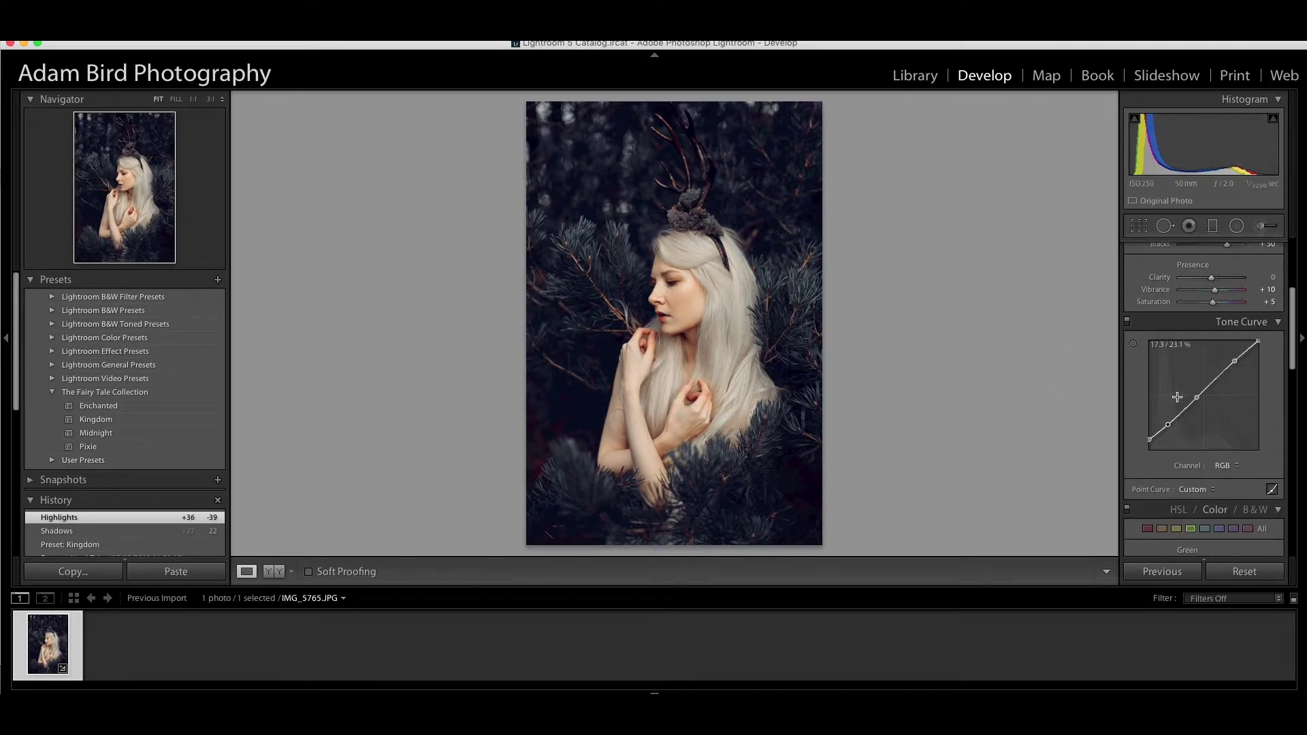
{"action": "scroll", "coordinate": [1175, 353], "scroll_direction": "down", "scroll_amount": 5}
{"action": "left_click_drag", "start_coordinate": [1192, 388], "coordinate": [1001, 386]}
{"action": "left_click", "coordinate": [1219, 363]}
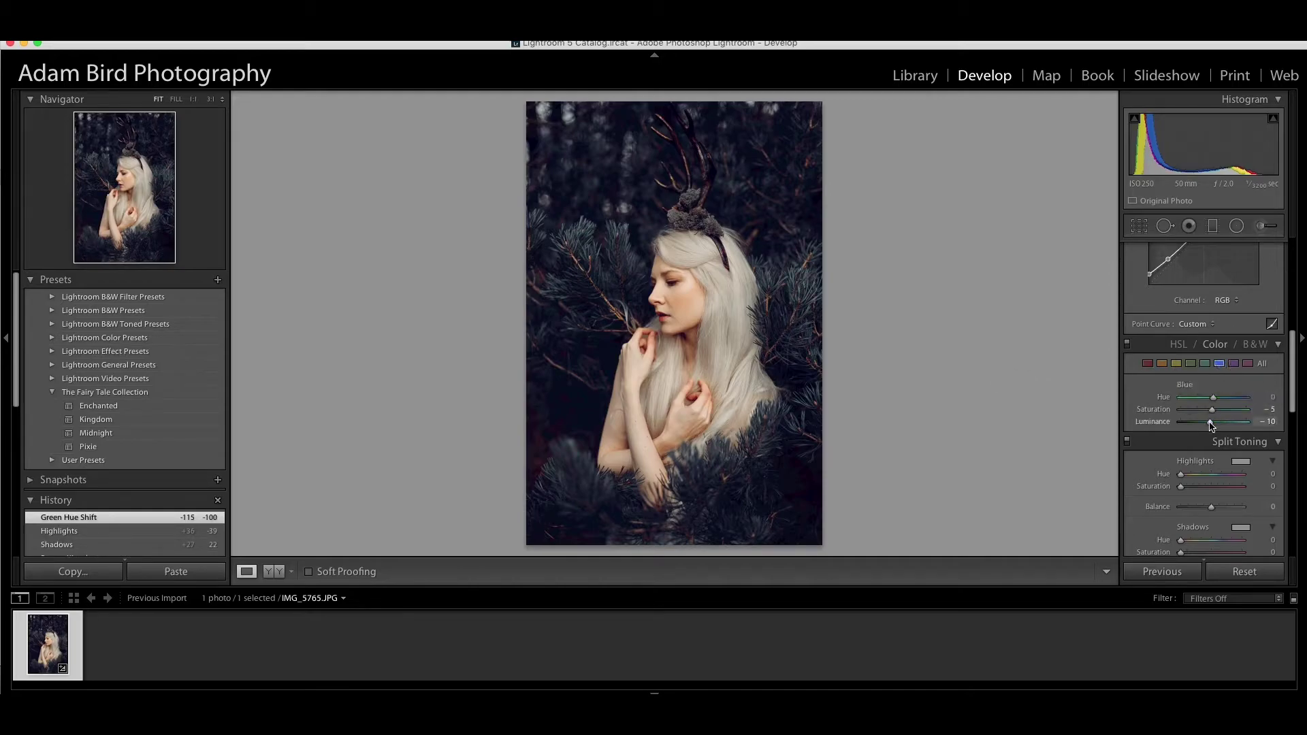
{"action": "left_click_drag", "start_coordinate": [1190, 422], "coordinate": [1300, 418]}
Step: Adjust the yellows with luminance +18, and set orange saturation to -11, red hue to +7 and red saturation to -19
{"action": "left_click", "coordinate": [1176, 363]}
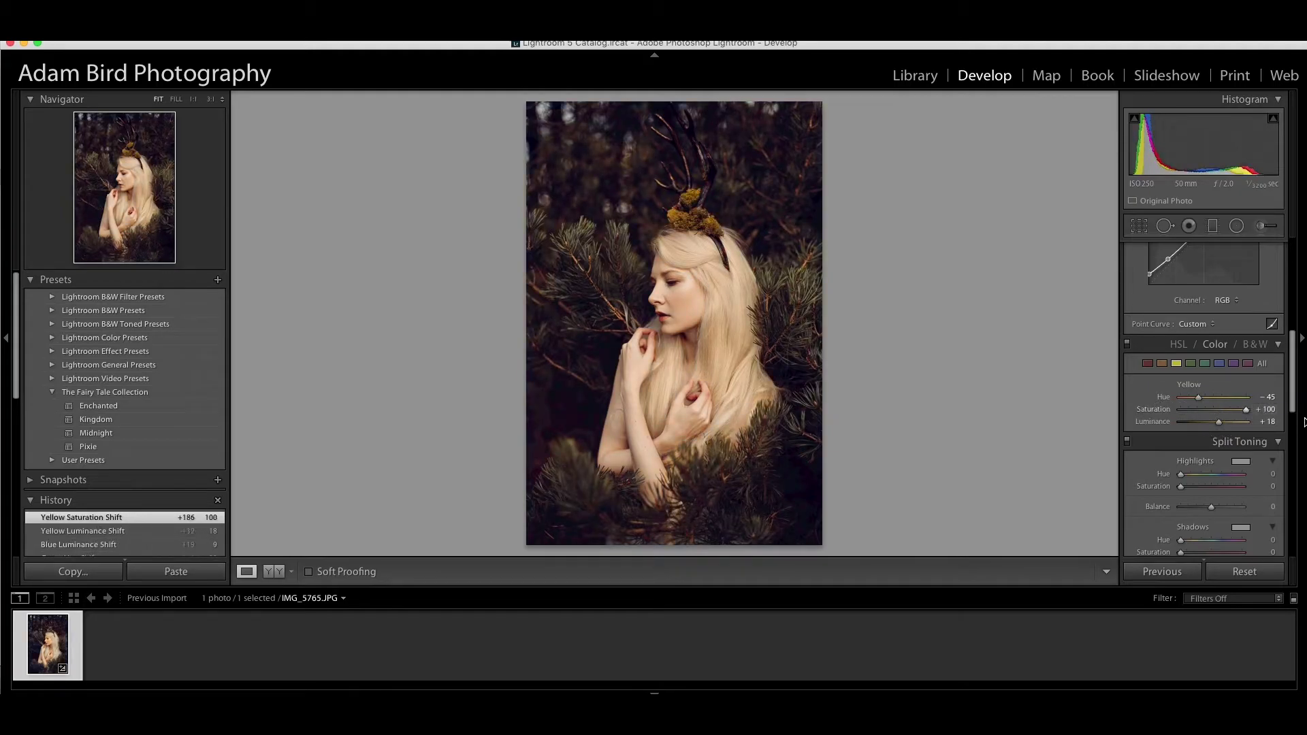
{"action": "mouse_move", "coordinate": [1198, 397]}
{"action": "left_mouse_down"}
{"action": "mouse_move", "coordinate": [1161, 400]}
{"action": "mouse_move", "coordinate": [1225, 426]}
{"action": "mouse_move", "coordinate": [1216, 398]}
{"action": "mouse_move", "coordinate": [1207, 410]}
{"action": "left_mouse_up"}
{"action": "left_click", "coordinate": [1162, 365]}
{"action": "left_click", "coordinate": [1148, 363]}
{"action": "scroll", "coordinate": [1218, 419], "scroll_direction": "down", "scroll_amount": 5}
{"action": "scroll", "coordinate": [1217, 419], "scroll_direction": "up", "scroll_amount": 10}
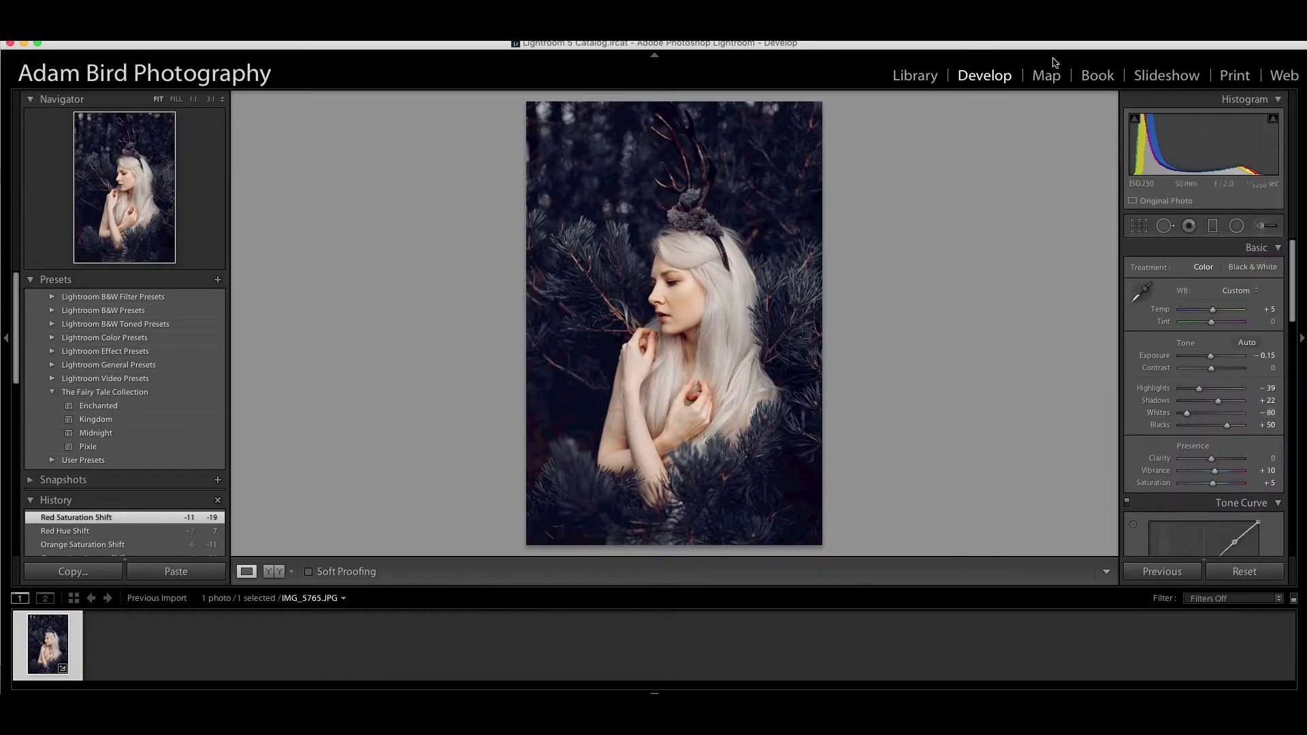
Step: Export the Kingdom version from the Library to the VSCO desktop folder, using a unique file name
{"action": "left_click", "coordinate": [920, 76]}
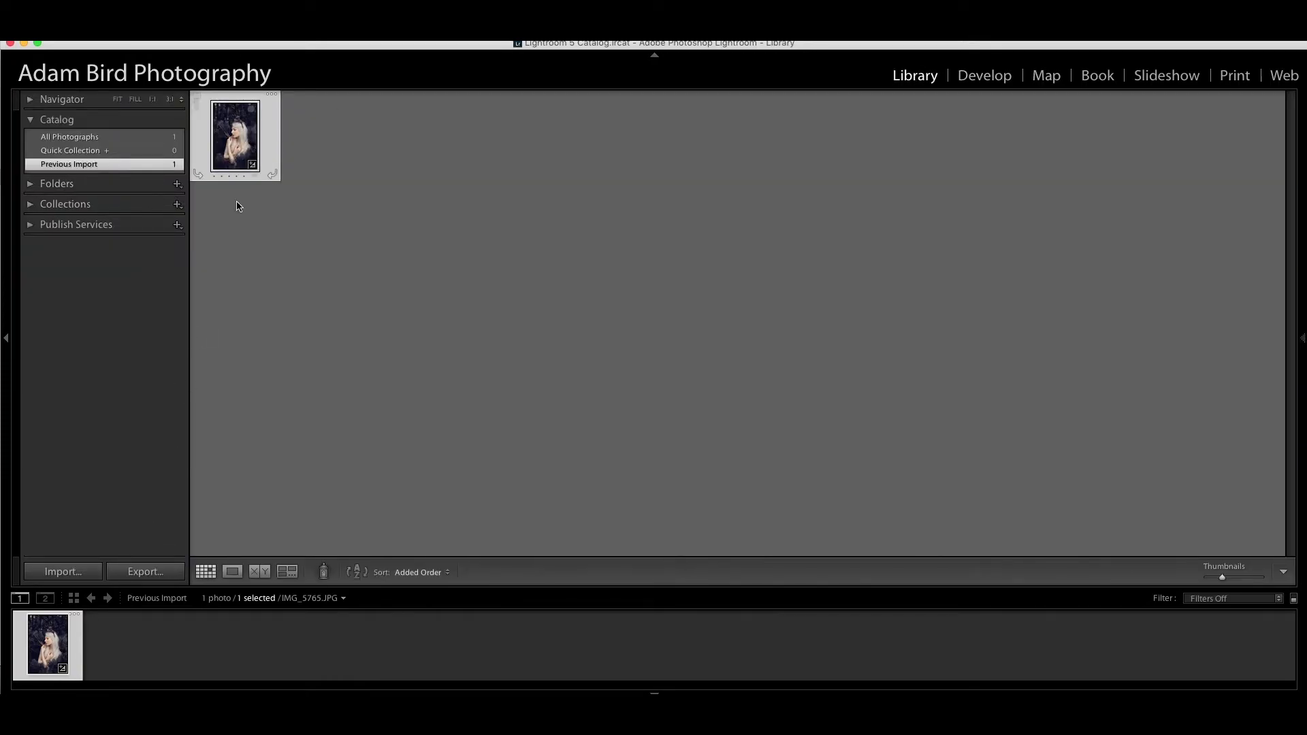
{"action": "left_click", "coordinate": [151, 576]}
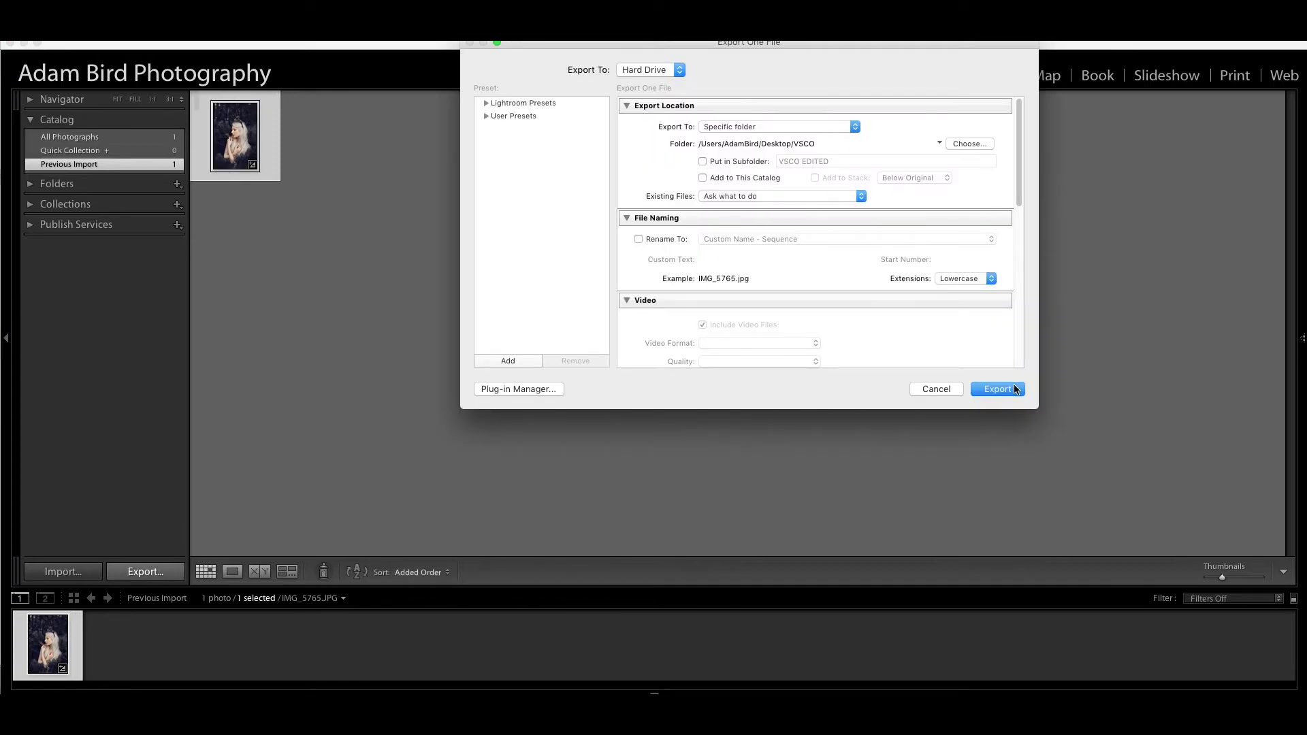
{"action": "left_click", "coordinate": [998, 389]}
{"action": "left_click", "coordinate": [877, 384]}
Step: Apply the Midnight preset in the Develop module and set blacks to +100 and shadows to +61
{"action": "left_click", "coordinate": [988, 75]}
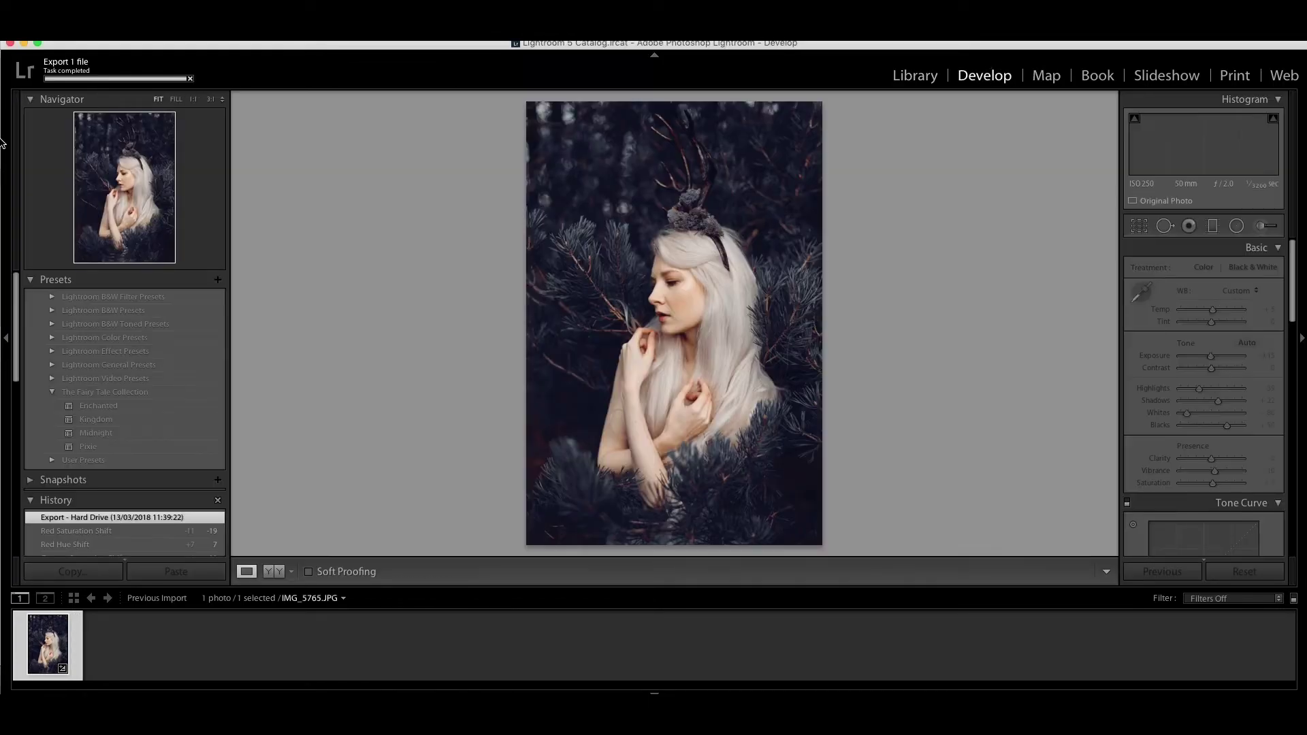
{"action": "left_click", "coordinate": [125, 436]}
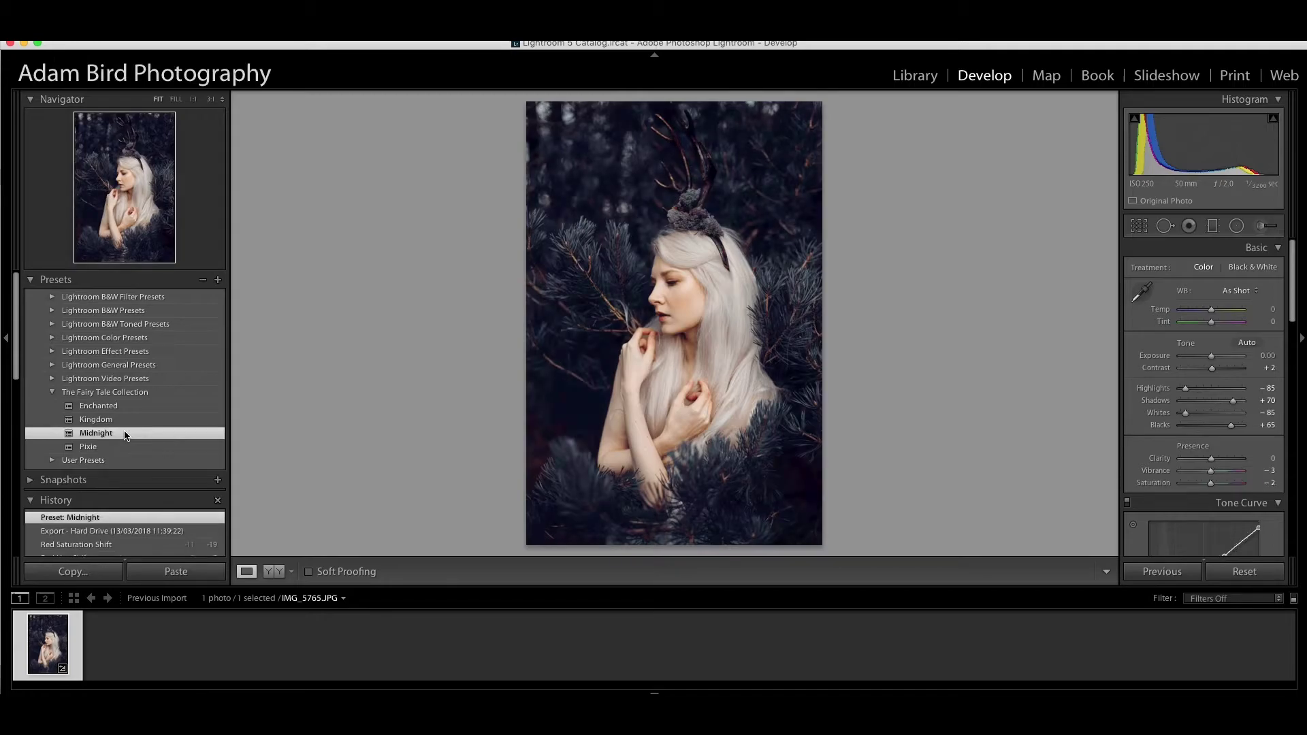
{"action": "left_click_drag", "start_coordinate": [1211, 357], "coordinate": [1191, 414]}
{"action": "left_click_drag", "start_coordinate": [1213, 356], "coordinate": [1232, 407]}
Step: Set the blue saturation to -12 and the orange saturation to -25
{"action": "left_click_drag", "start_coordinate": [1294, 313], "coordinate": [1295, 414]}
{"action": "left_click", "coordinate": [1220, 335]}
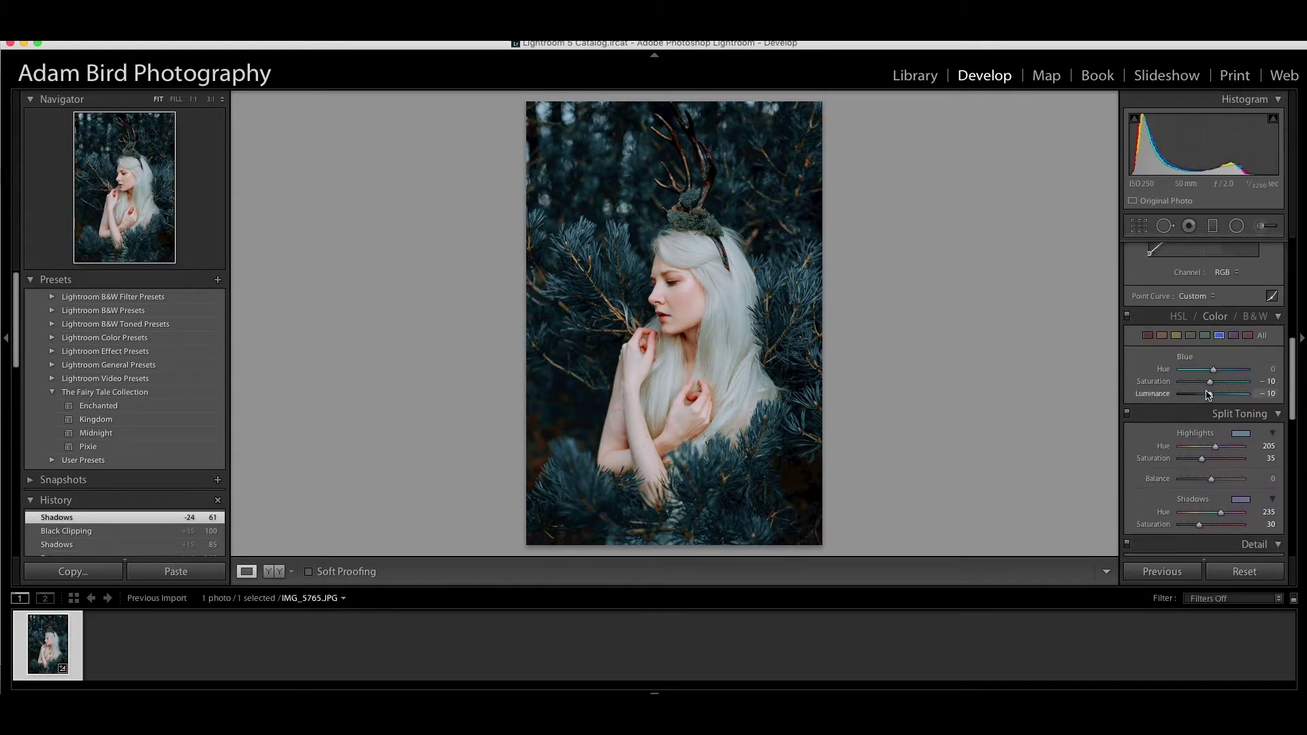
{"action": "mouse_move", "coordinate": [1212, 387]}
{"action": "left_mouse_down"}
{"action": "mouse_move", "coordinate": [1021, 384]}
{"action": "mouse_move", "coordinate": [1209, 394]}
{"action": "left_mouse_up"}
{"action": "left_click", "coordinate": [1176, 335]}
{"action": "left_click", "coordinate": [1163, 335]}
{"action": "left_click_drag", "start_coordinate": [1216, 383], "coordinate": [1207, 385]}
Step: Set split toning to hue 258 and saturation 20 for shadows, and hue 176 and saturation 18 for highlights
{"action": "scroll", "coordinate": [1212, 392], "scroll_direction": "down", "scroll_amount": 10}
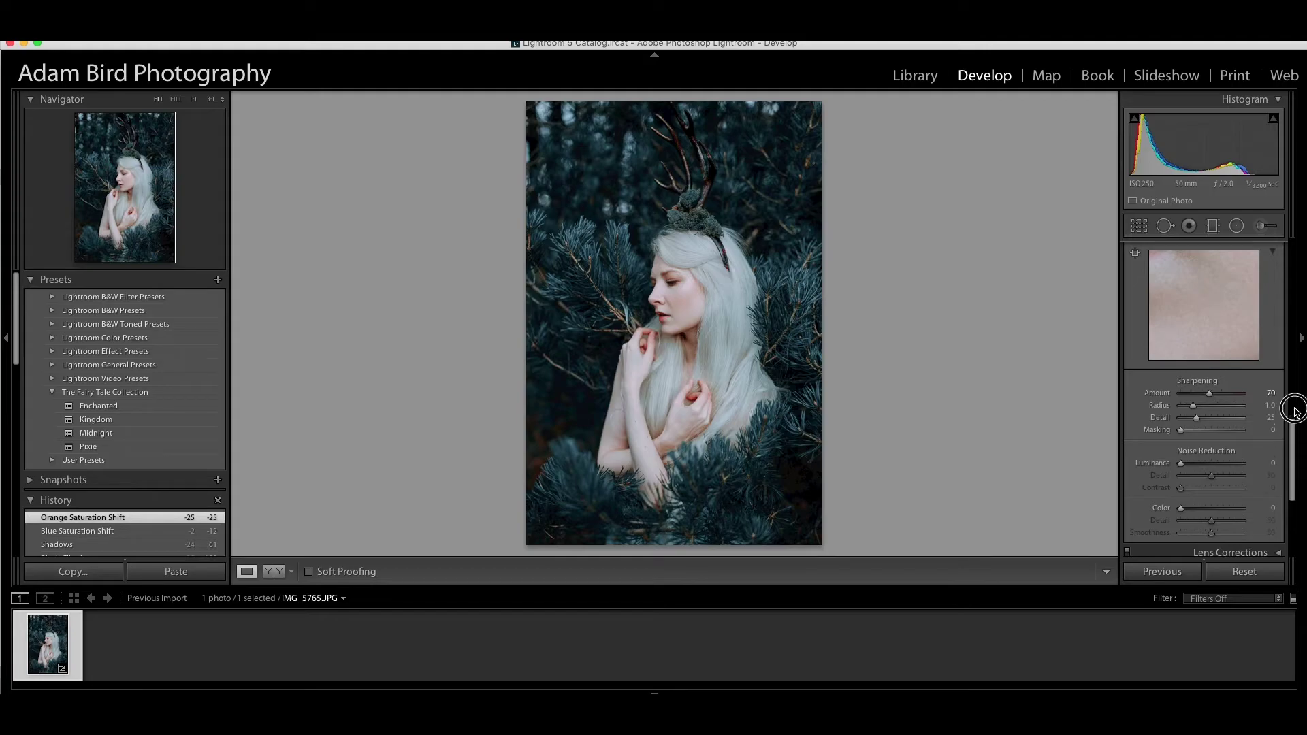
{"action": "left_click", "coordinate": [1294, 426]}
{"action": "left_click_drag", "start_coordinate": [1293, 426], "coordinate": [1293, 380]}
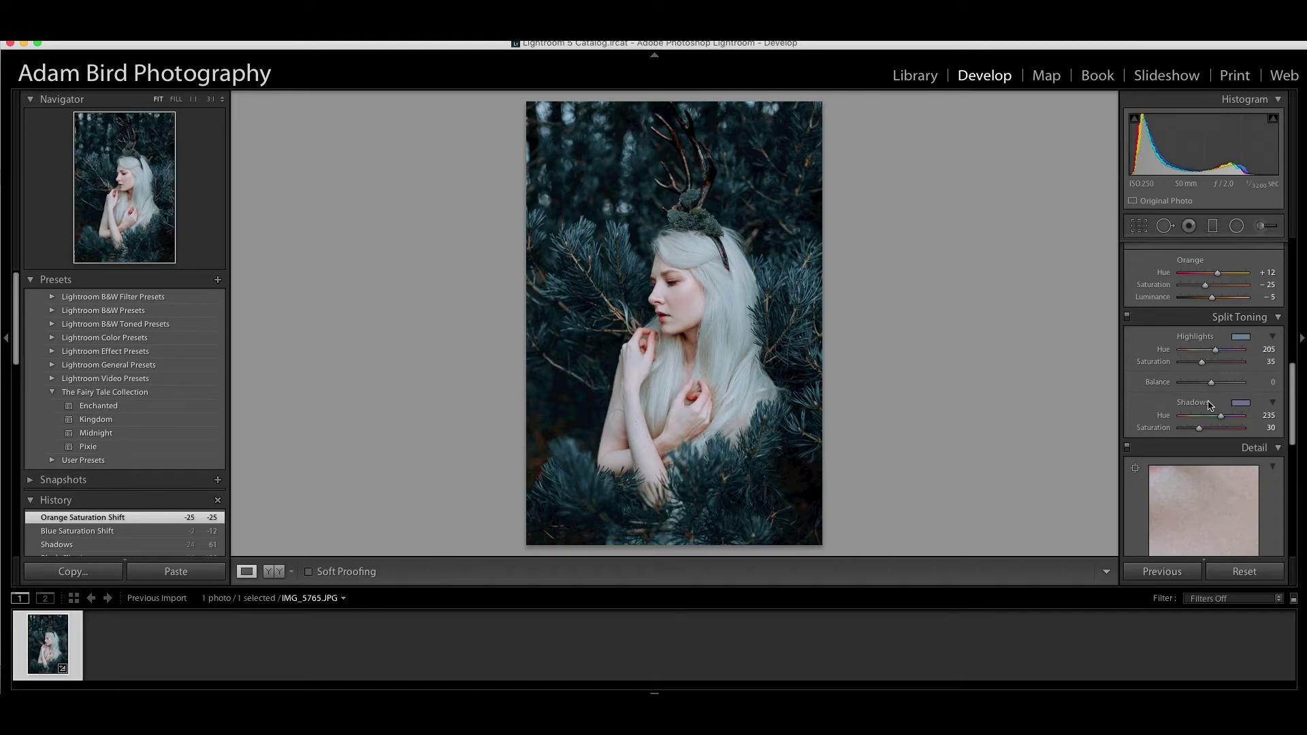
{"action": "mouse_move", "coordinate": [1196, 416]}
{"action": "left_mouse_down"}
{"action": "mouse_move", "coordinate": [1184, 418]}
{"action": "mouse_move", "coordinate": [1239, 421]}
{"action": "mouse_move", "coordinate": [1176, 430]}
{"action": "mouse_move", "coordinate": [1192, 433]}
{"action": "left_mouse_up"}
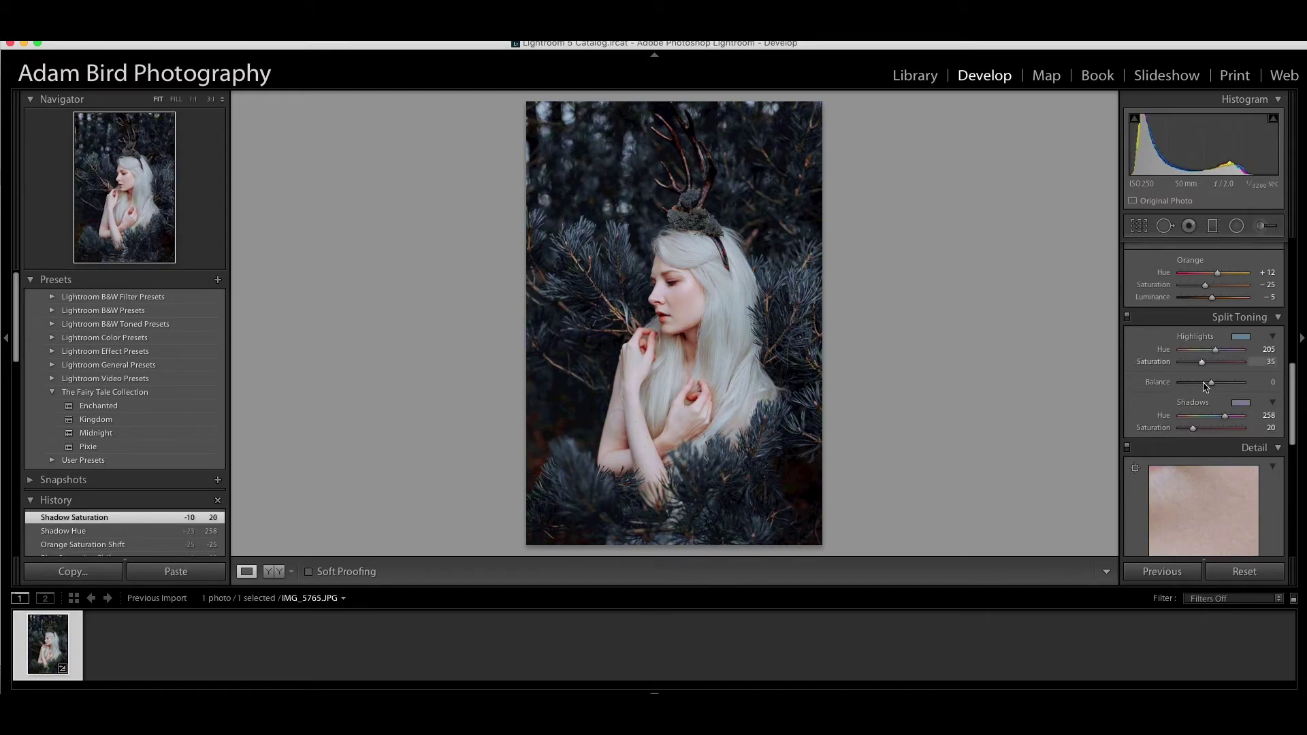
{"action": "left_click_drag", "start_coordinate": [1216, 350], "coordinate": [1192, 366]}
Step: Set the red hue to +18 and the red saturation to -36
{"action": "scroll", "coordinate": [1192, 367], "scroll_direction": "up", "scroll_amount": 5}
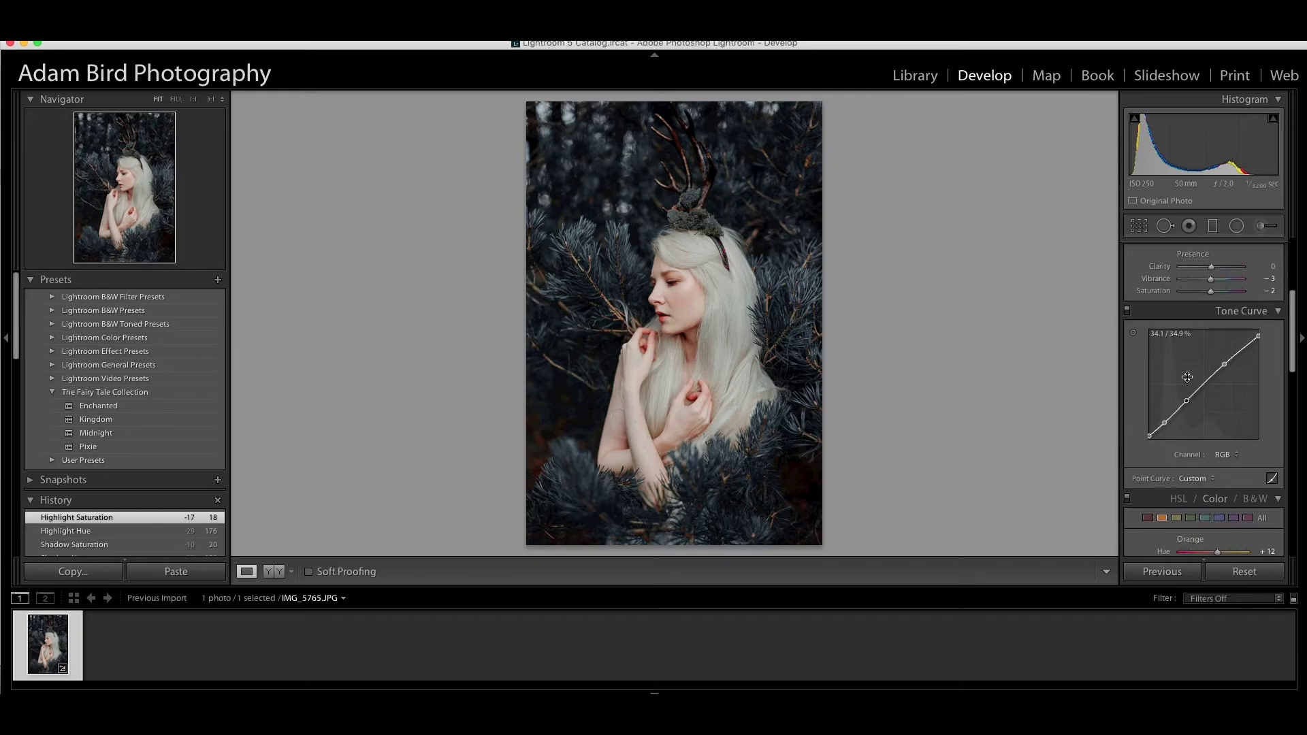
{"action": "left_click", "coordinate": [1148, 517]}
{"action": "scroll", "coordinate": [1171, 463], "scroll_direction": "down", "scroll_amount": 3}
{"action": "left_click_drag", "start_coordinate": [1217, 490], "coordinate": [1201, 503]}
Step: Export the Midnight version from the Library to the VSCO folder under a unique file name
{"action": "left_click", "coordinate": [941, 75]}
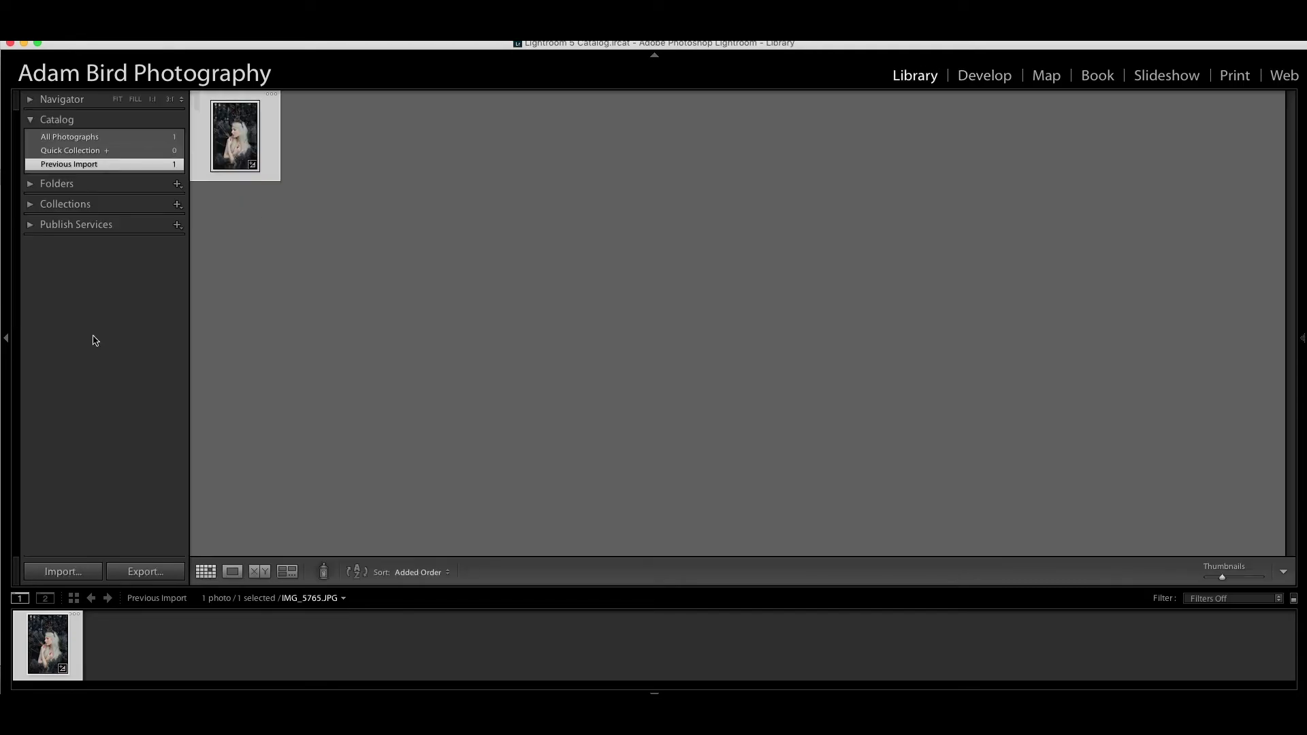
{"action": "left_click", "coordinate": [145, 572]}
{"action": "left_click", "coordinate": [1008, 390]}
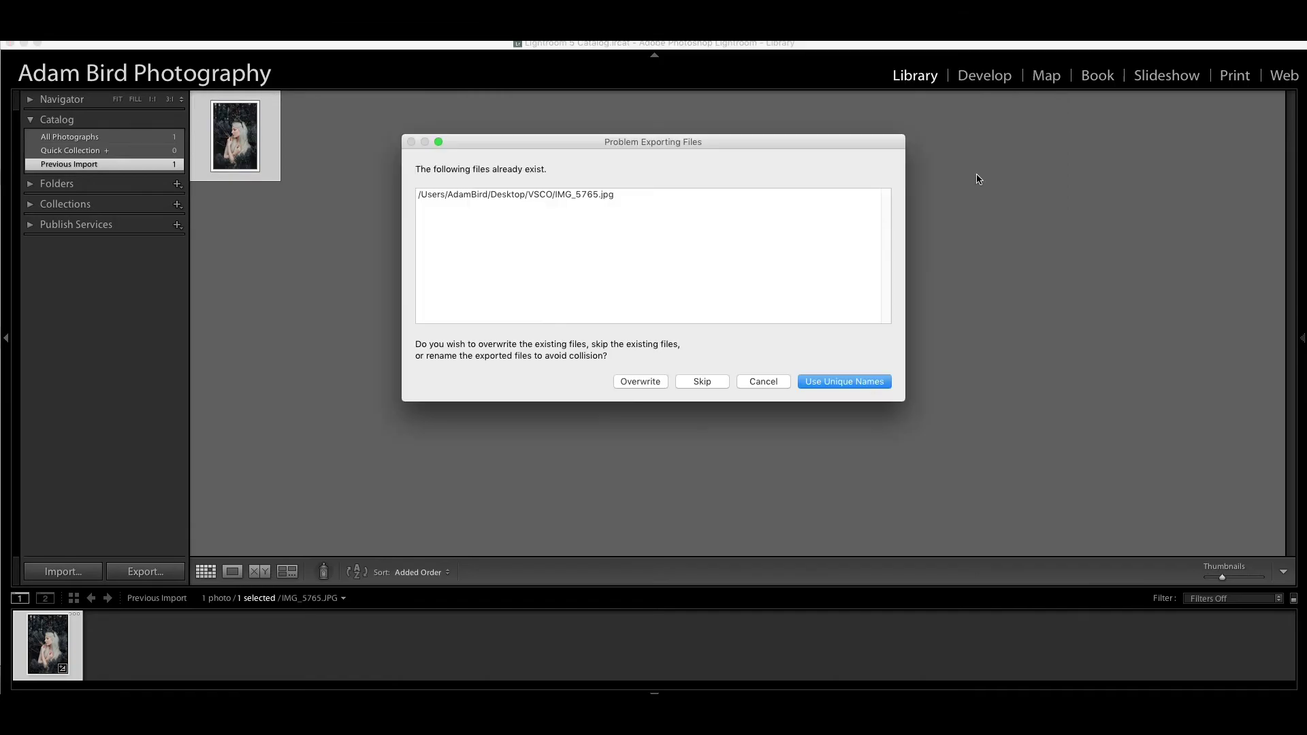
{"action": "key", "text": "Return"}
Step: Apply the Pixie preset in the Develop module and set highlights to -5 and blacks to +10
{"action": "key", "text": "d"}
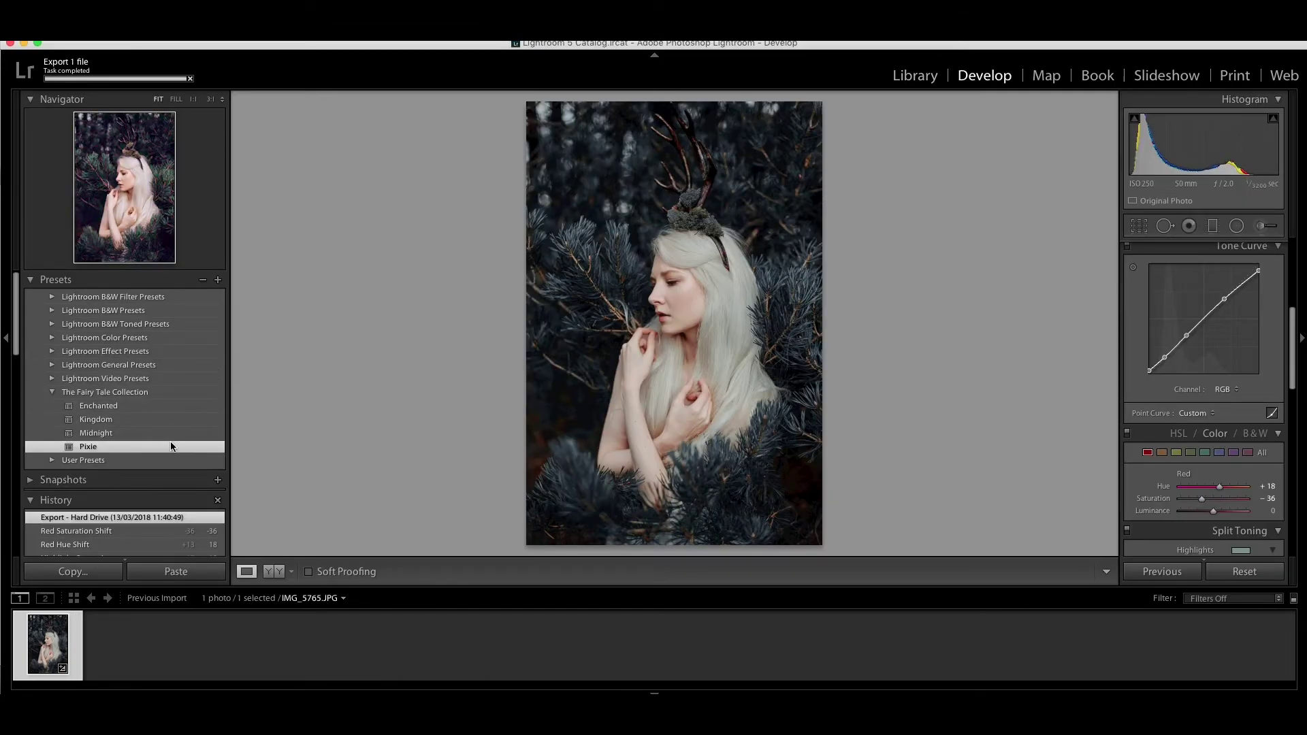
{"action": "left_click", "coordinate": [172, 447]}
{"action": "scroll", "coordinate": [1219, 382], "scroll_direction": "up", "scroll_amount": 5}
{"action": "left_click_drag", "start_coordinate": [1220, 361], "coordinate": [1216, 361]}
Step: Set the yellow saturation to -100, and the greens to hue -23 and saturation -84
{"action": "left_click_drag", "start_coordinate": [1197, 413], "coordinate": [1166, 420]}
{"action": "scroll", "coordinate": [1212, 409], "scroll_direction": "down", "scroll_amount": 5}
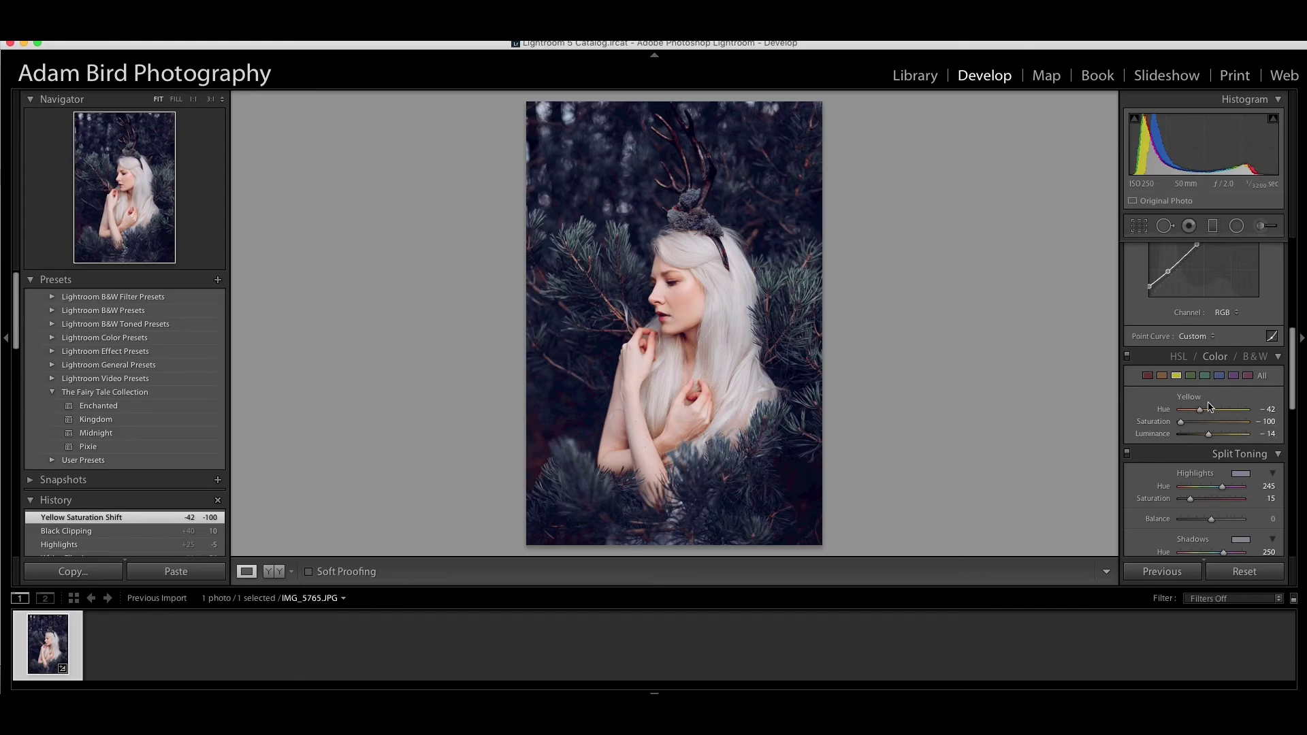
{"action": "left_click", "coordinate": [1191, 375]}
{"action": "mouse_move", "coordinate": [1168, 423]}
{"action": "left_mouse_down"}
{"action": "mouse_move", "coordinate": [1206, 413]}
{"action": "mouse_move", "coordinate": [1186, 422]}
{"action": "left_mouse_up"}
{"action": "scroll", "coordinate": [1190, 410], "scroll_direction": "down", "scroll_amount": 1}
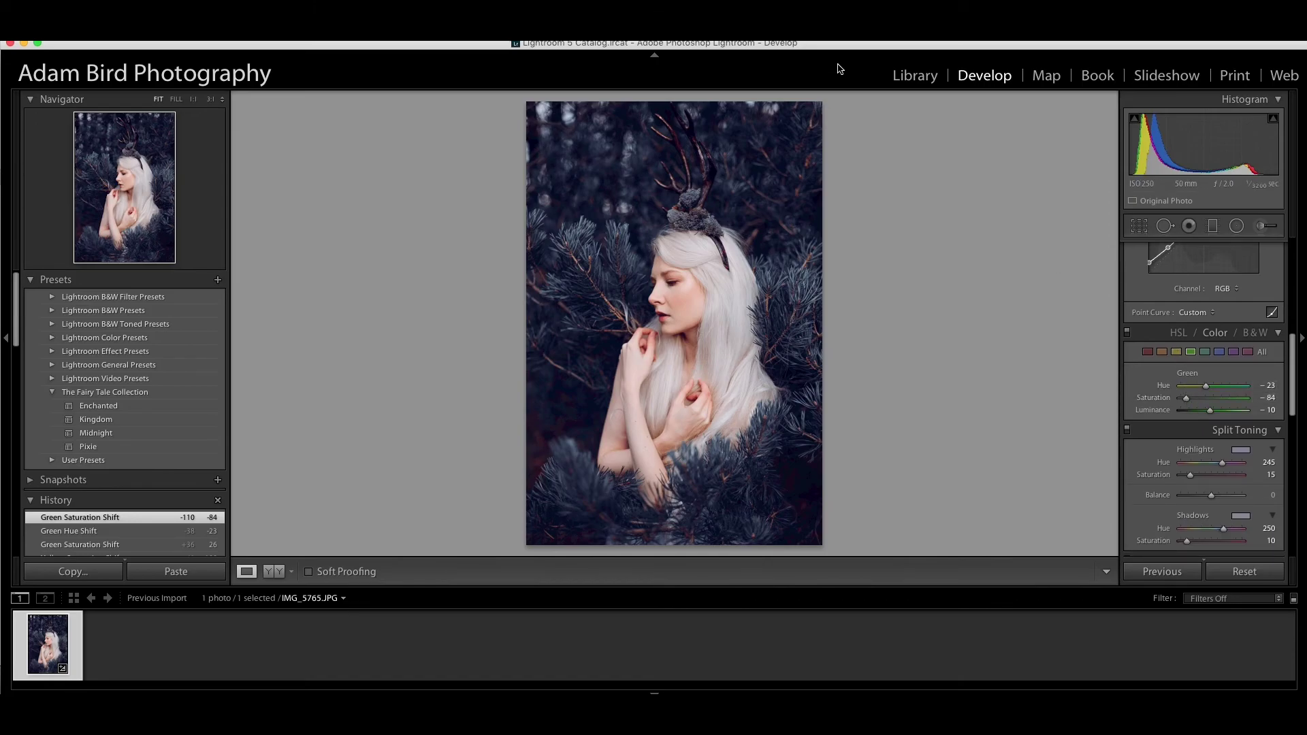
Step: Export the Pixie version of the photo from the Library, using a unique file name
{"action": "left_click", "coordinate": [920, 78]}
{"action": "left_click", "coordinate": [145, 571]}
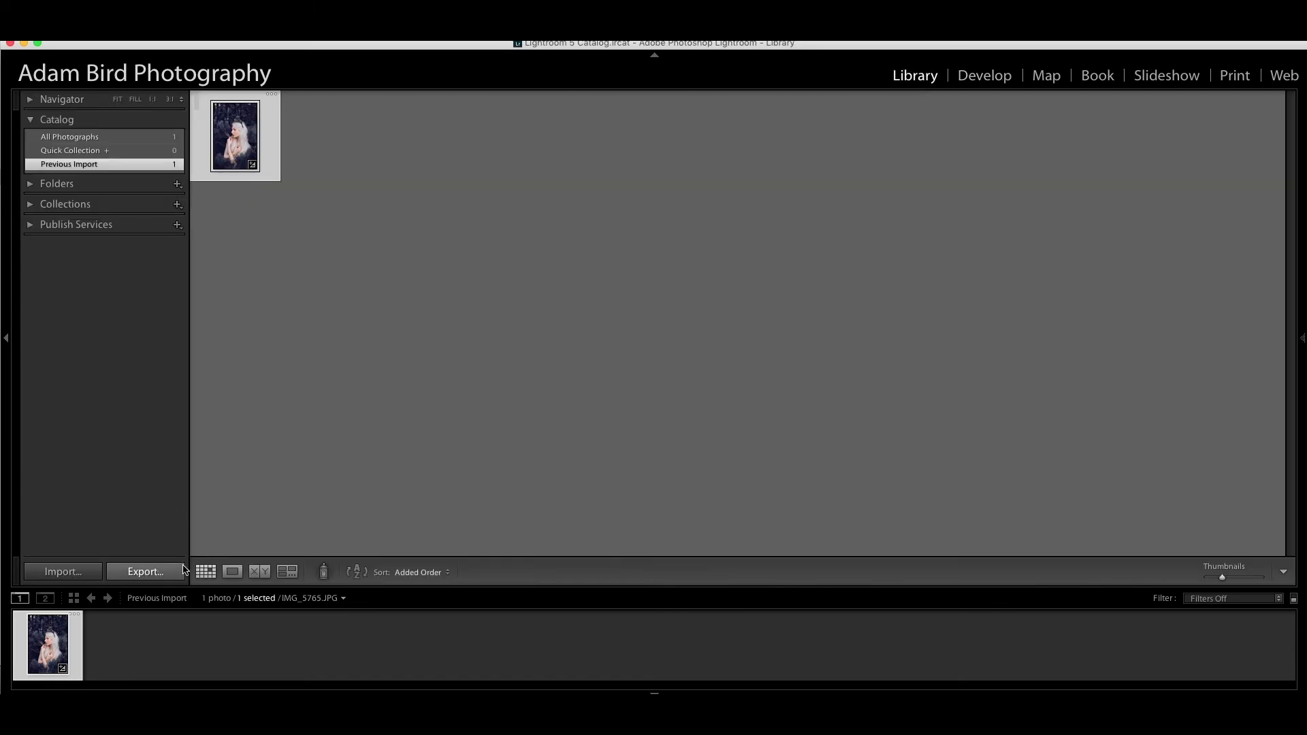
{"action": "left_click", "coordinate": [991, 385]}
{"action": "left_click", "coordinate": [830, 384]}
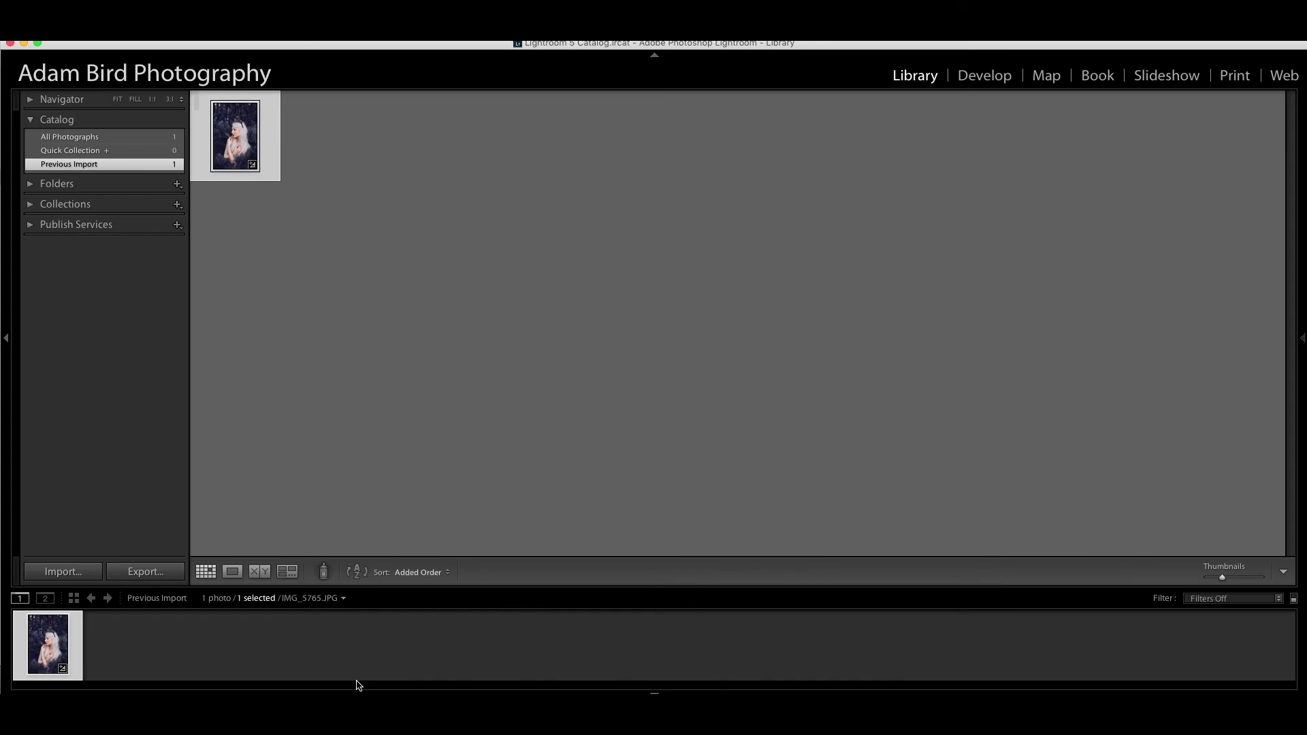
Step: Switch to Photoshop to compare the four exported versions side by side
{"action": "left_click", "coordinate": [391, 686]}
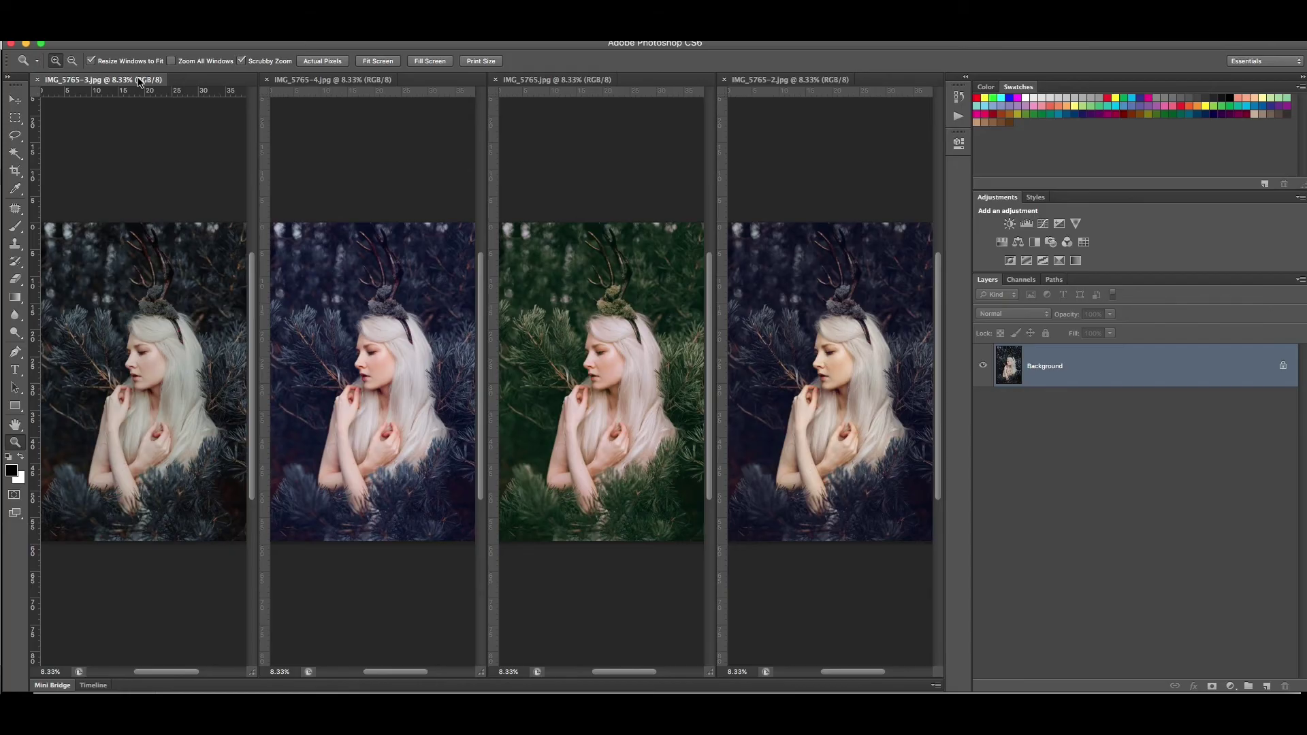